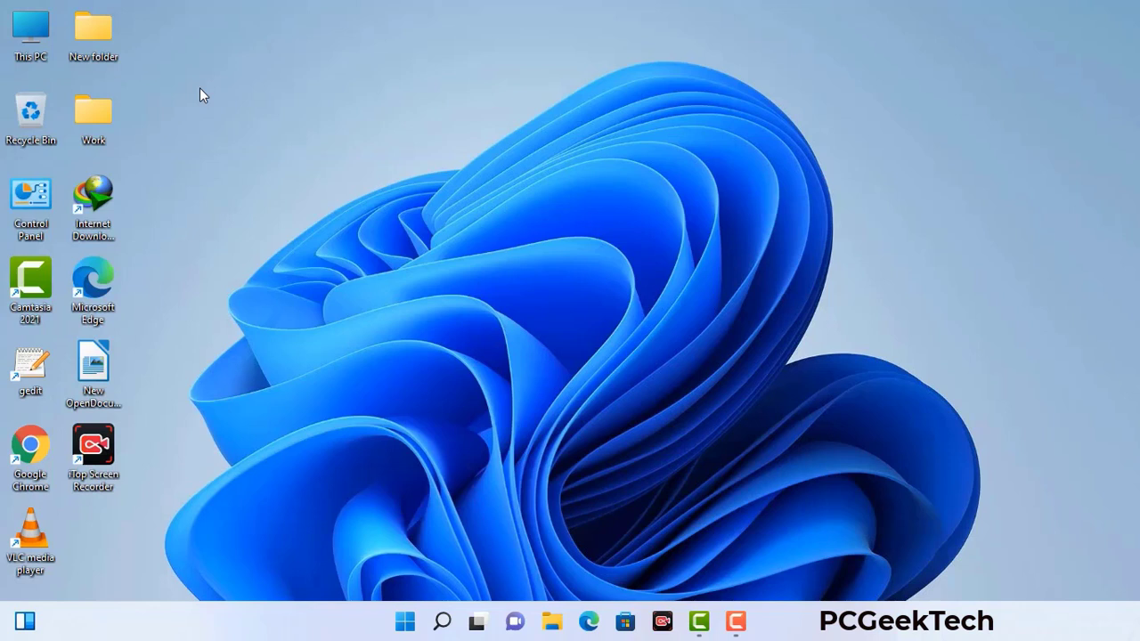
# Step: Run msconfig from the Run dialog to bring up System Configuration
pyautogui.press('super+r')
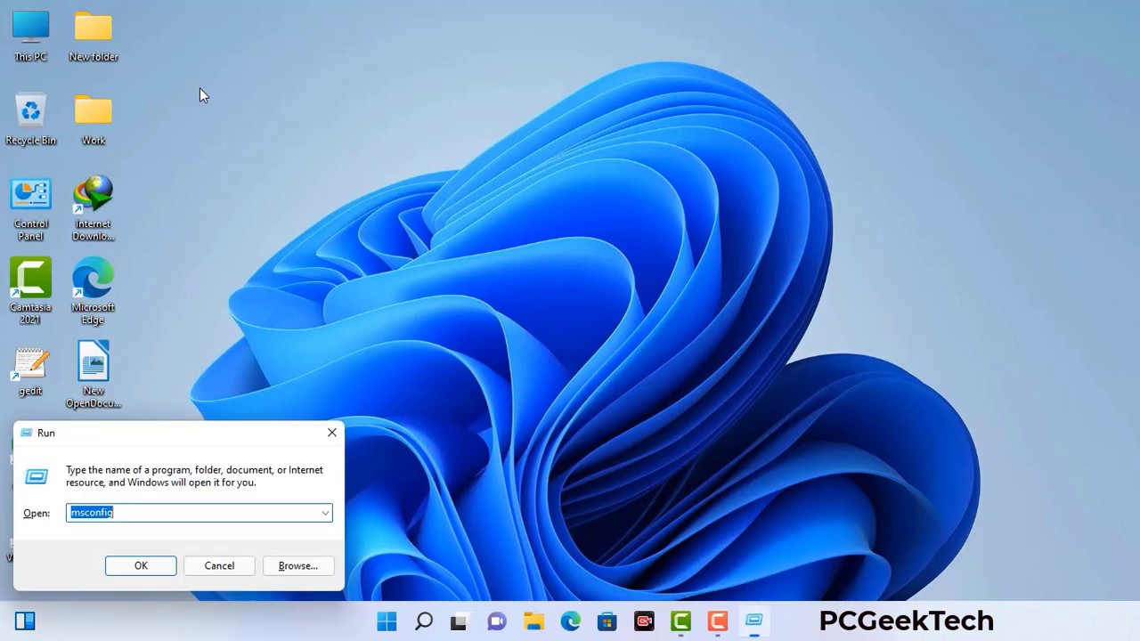
pyautogui.moveTo(195, 432); pyautogui.dragTo(501, 141)
pyautogui.click(454, 223)
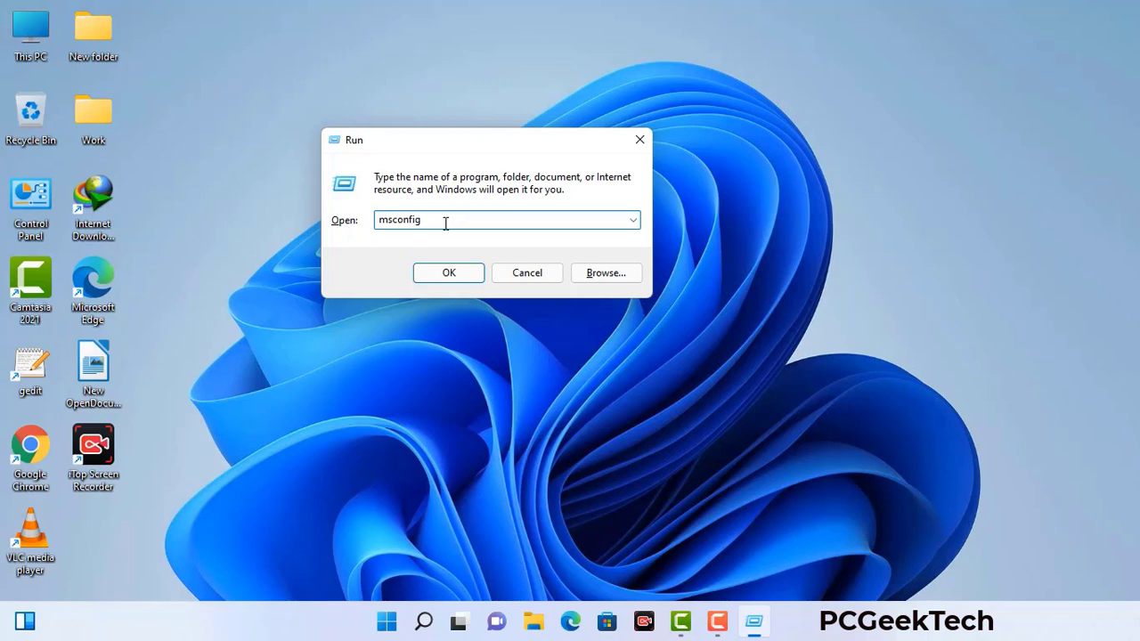
pyautogui.click(443, 276)
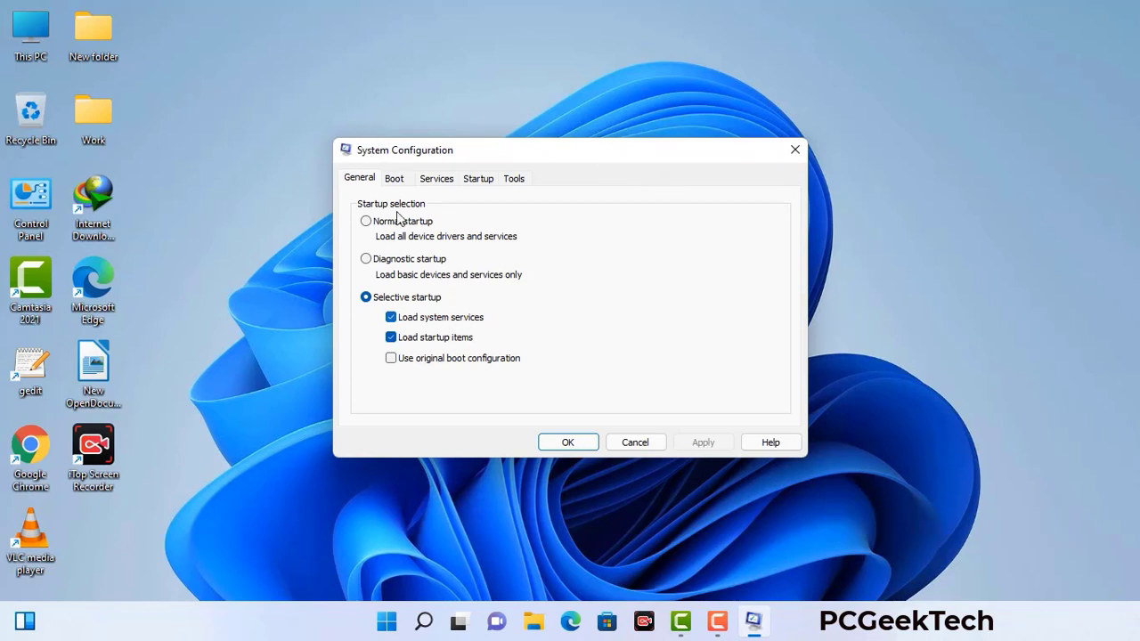
# Step: On the Boot tab, enable Safe boot with the Network option and apply it
pyautogui.click(397, 181)
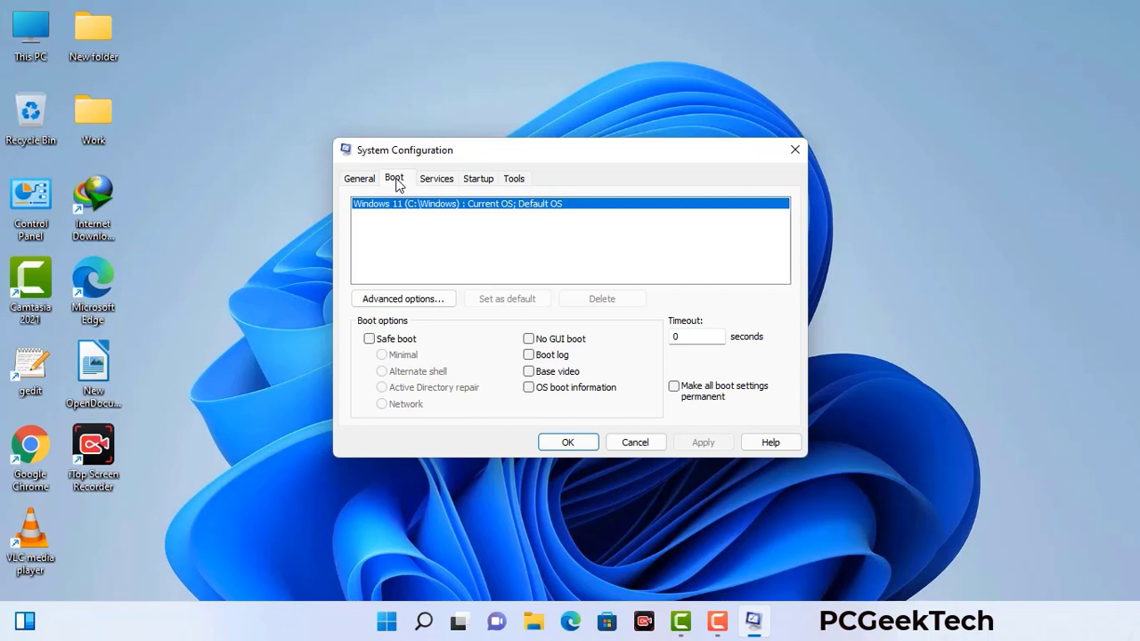
pyautogui.click(369, 340)
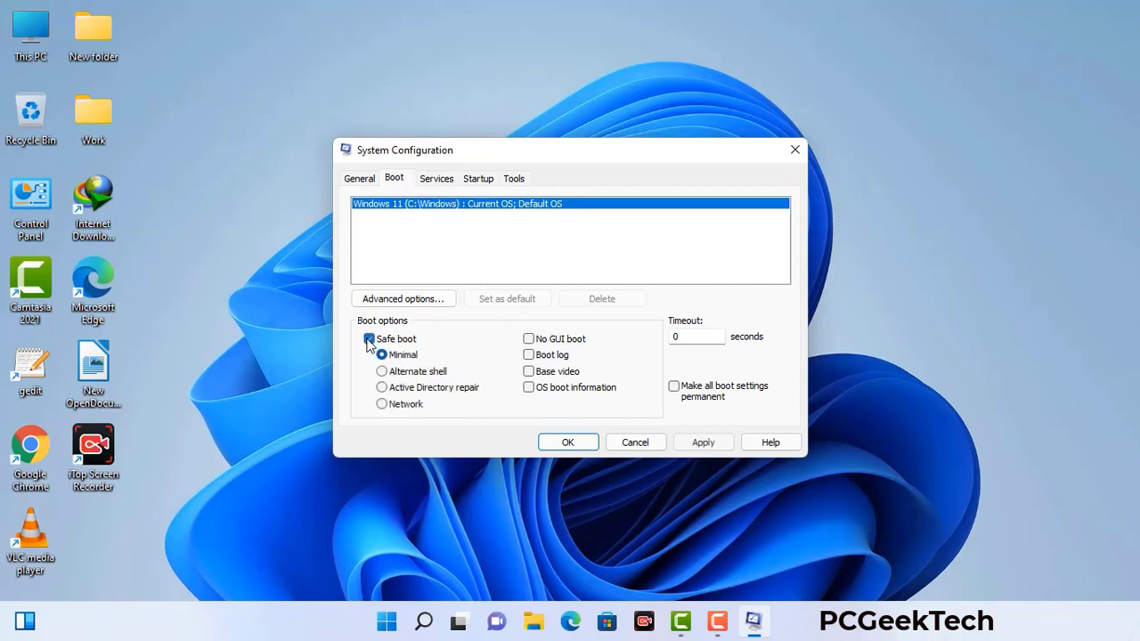
pyautogui.click(402, 405)
pyautogui.click(702, 442)
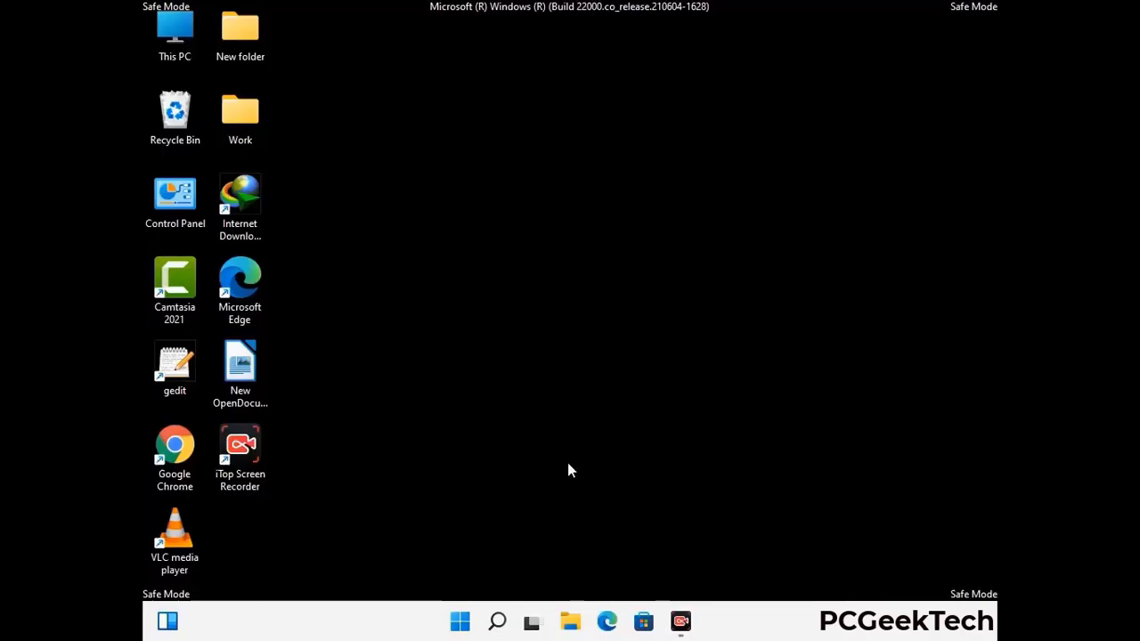
# Step: Turn on 'Show hidden files, folders, and drives' in Control Panel's File Explorer Options
pyautogui.doubleClick(175, 214)
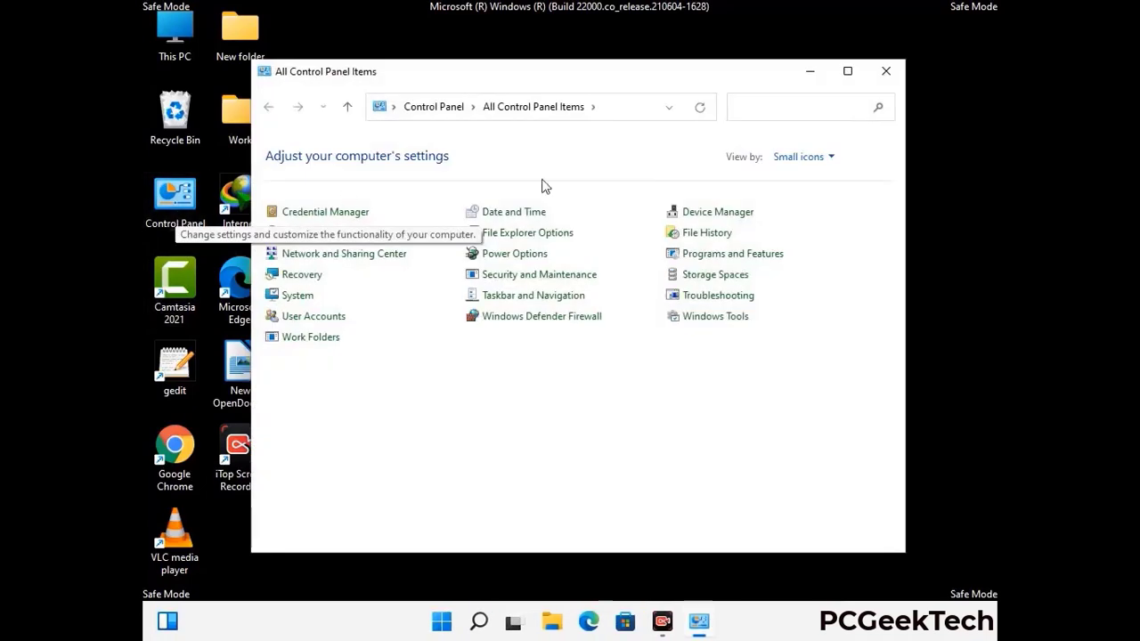
pyautogui.click(548, 237)
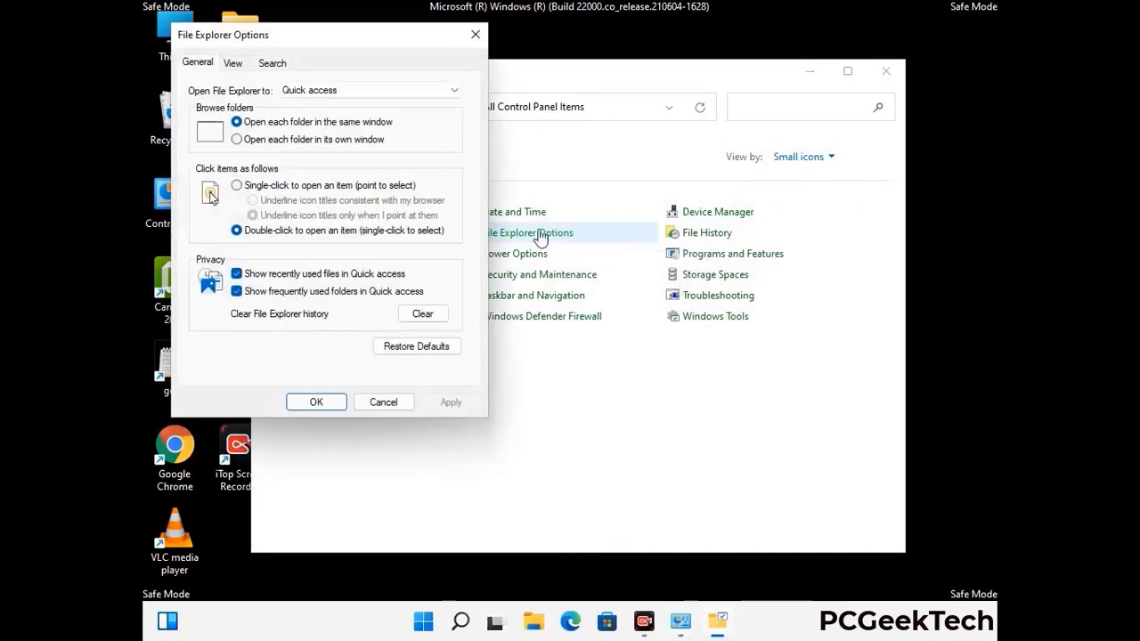
pyautogui.click(234, 63)
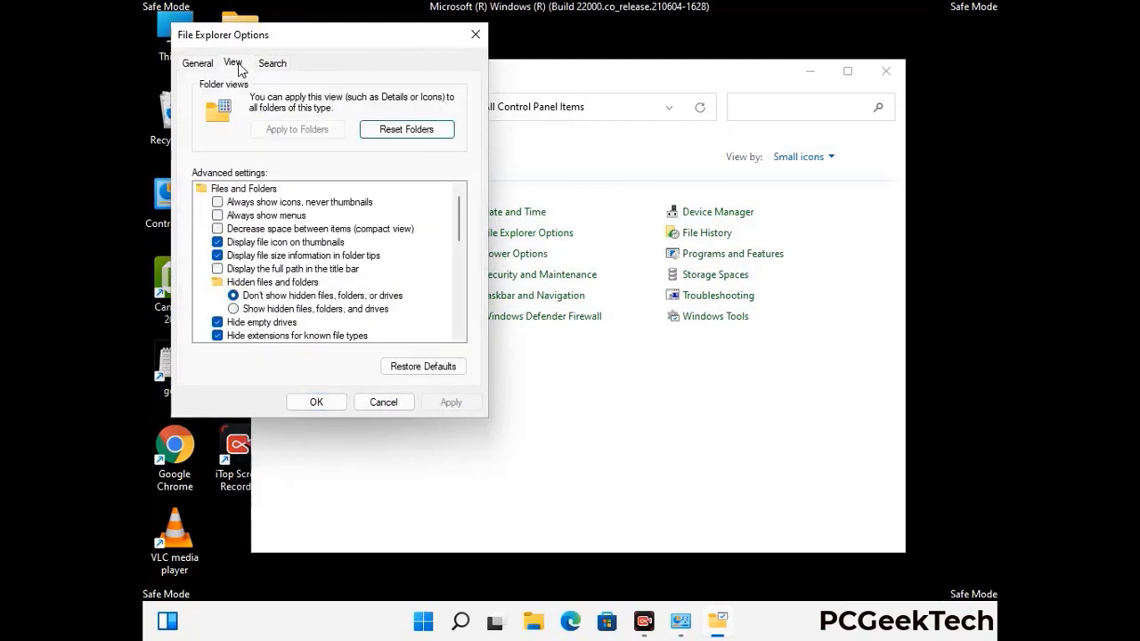
pyautogui.click(235, 310)
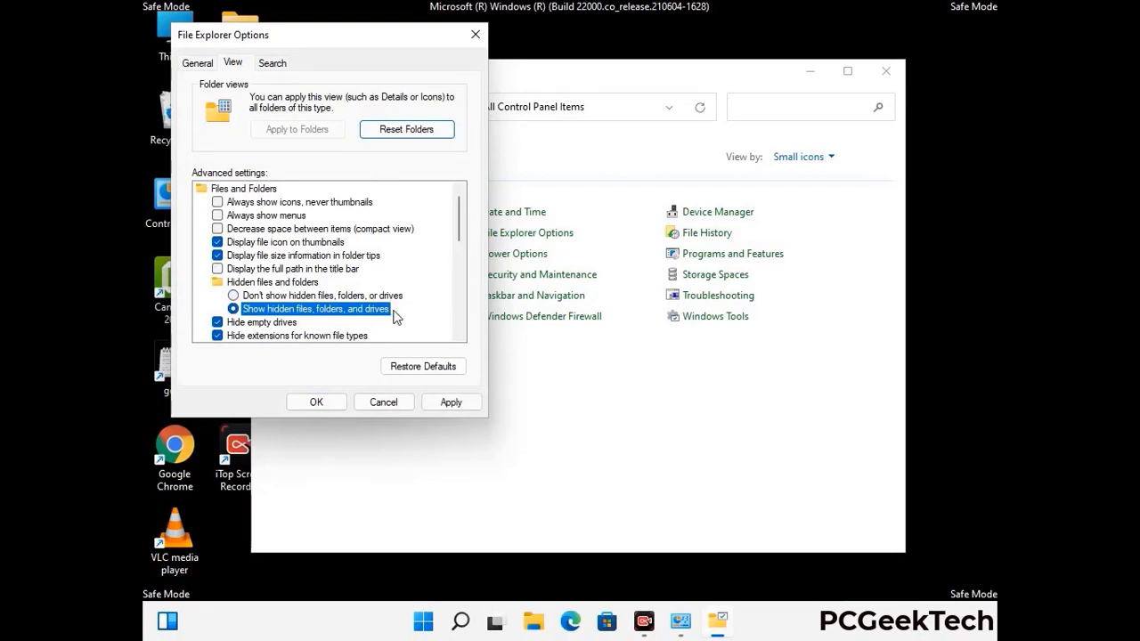
pyautogui.click(448, 401)
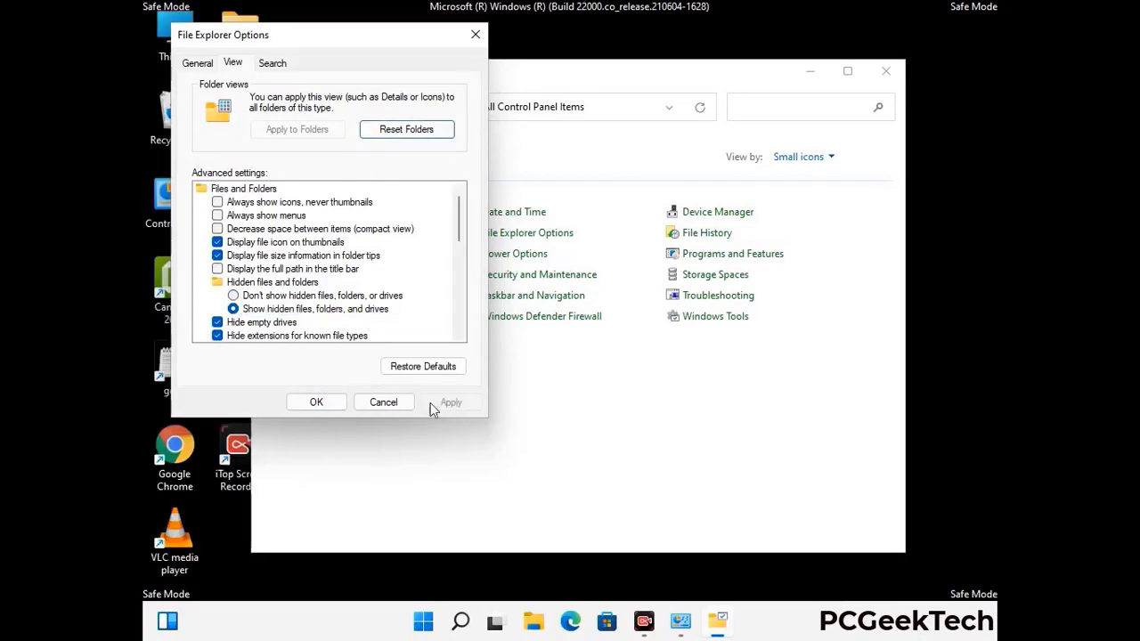
pyautogui.click(300, 404)
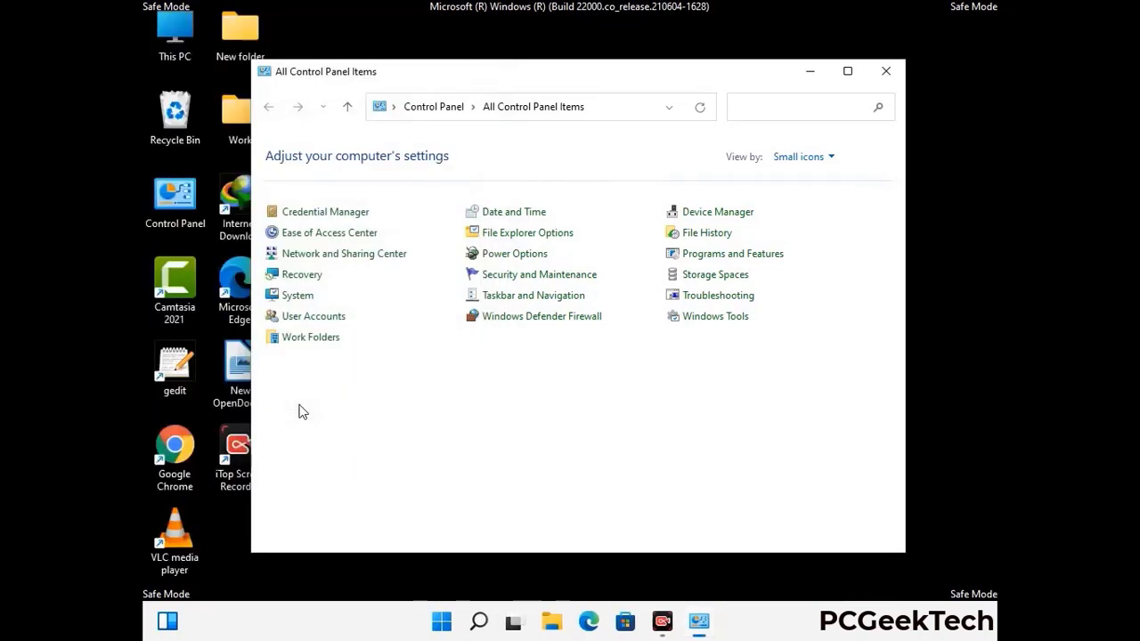
# Step: Close Control Panel and open This PC > Local Disk (C:) > Windows
pyautogui.click(886, 71)
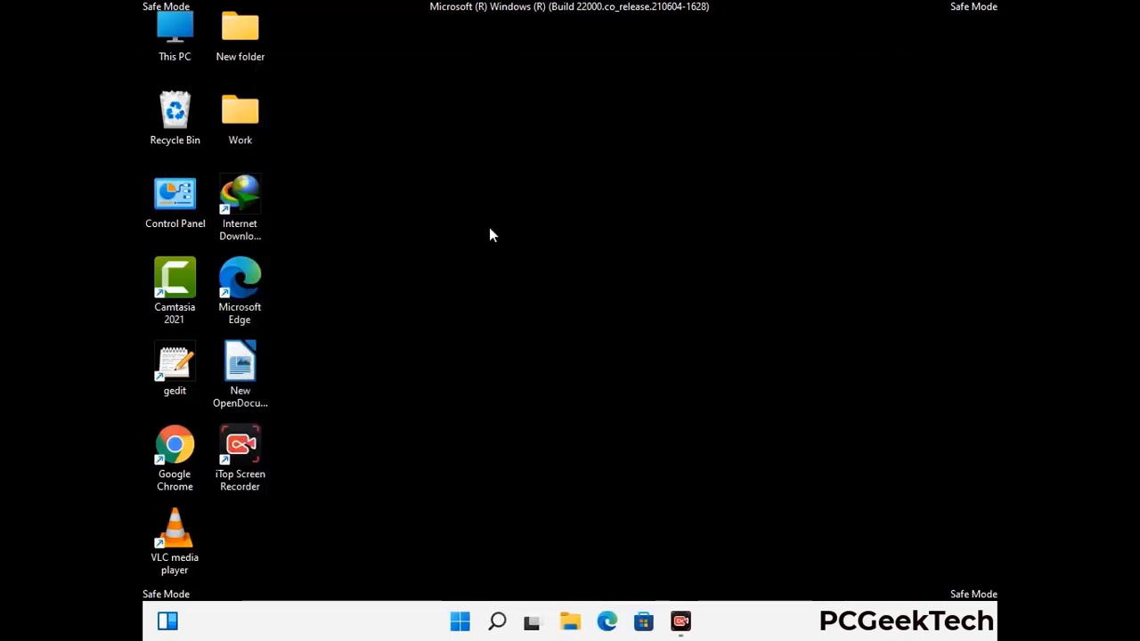
pyautogui.doubleClick(170, 55)
pyautogui.doubleClick(500, 390)
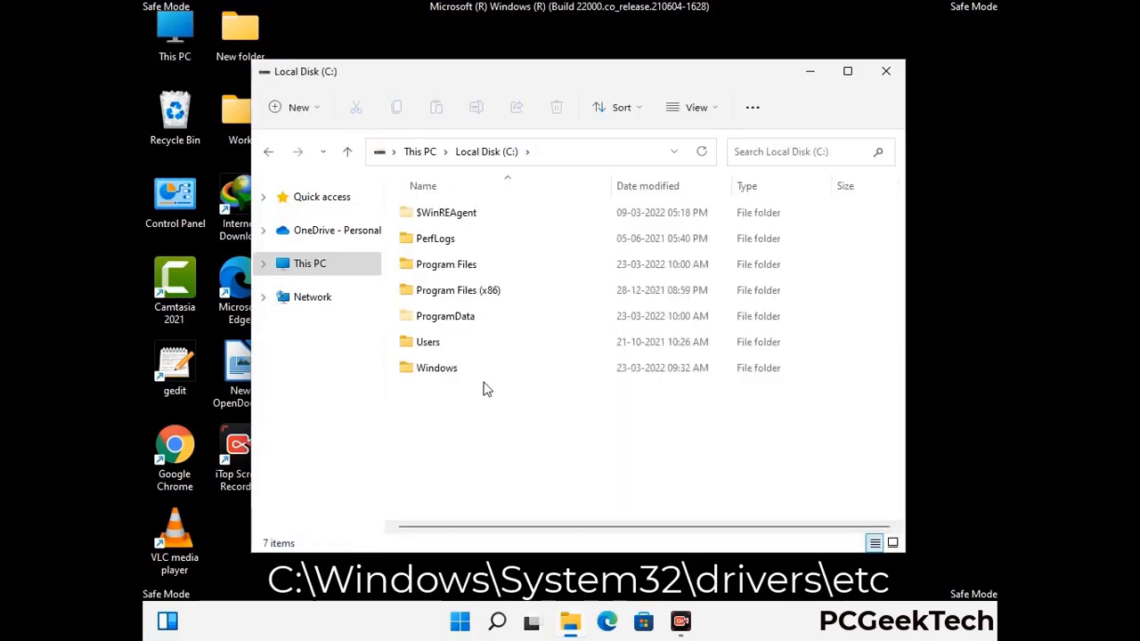
pyautogui.doubleClick(427, 369)
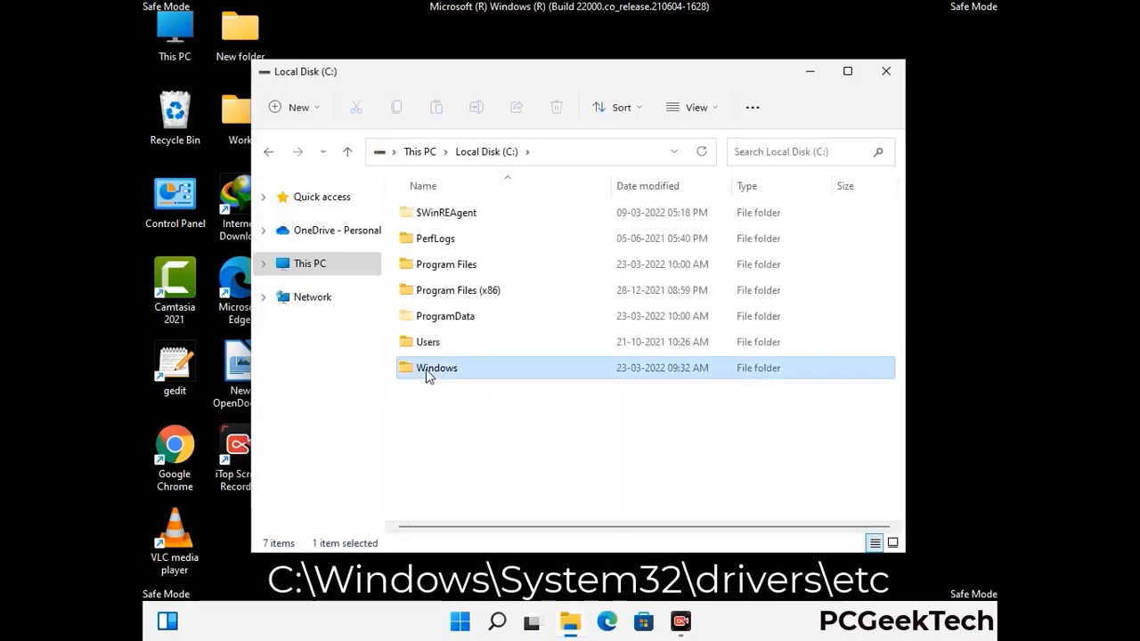
# Step: Go into System32 > drivers > etc and select the hosts file
pyautogui.scroll(-5, 570, 383)
pyautogui.scroll(-12, 563, 385)
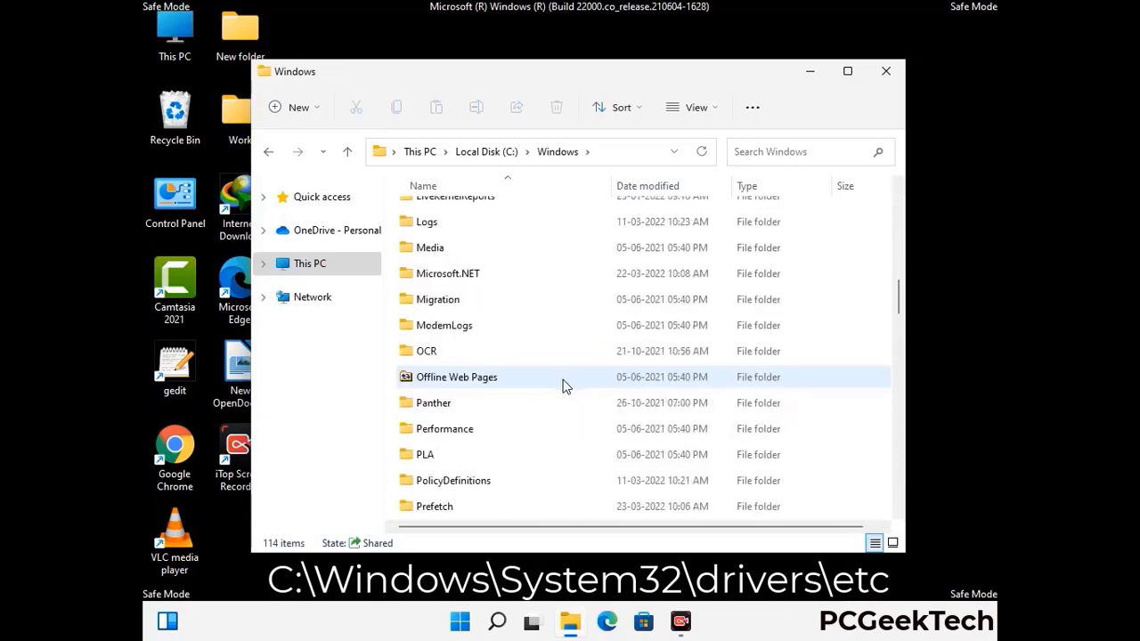
pyautogui.scroll(-3, 537, 380)
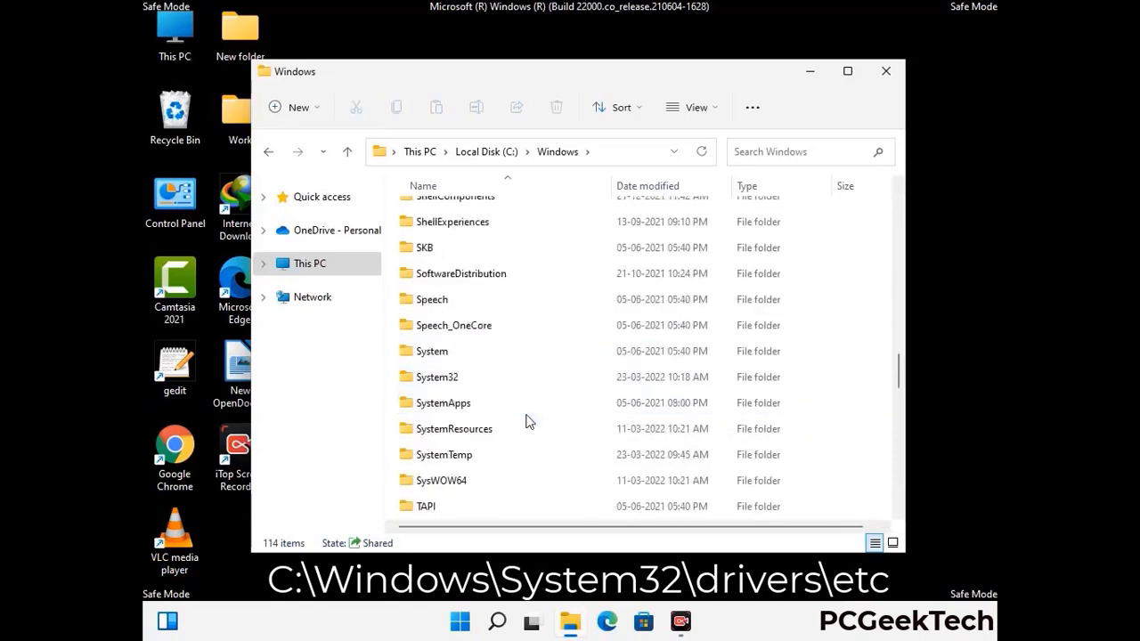
pyautogui.doubleClick(434, 379)
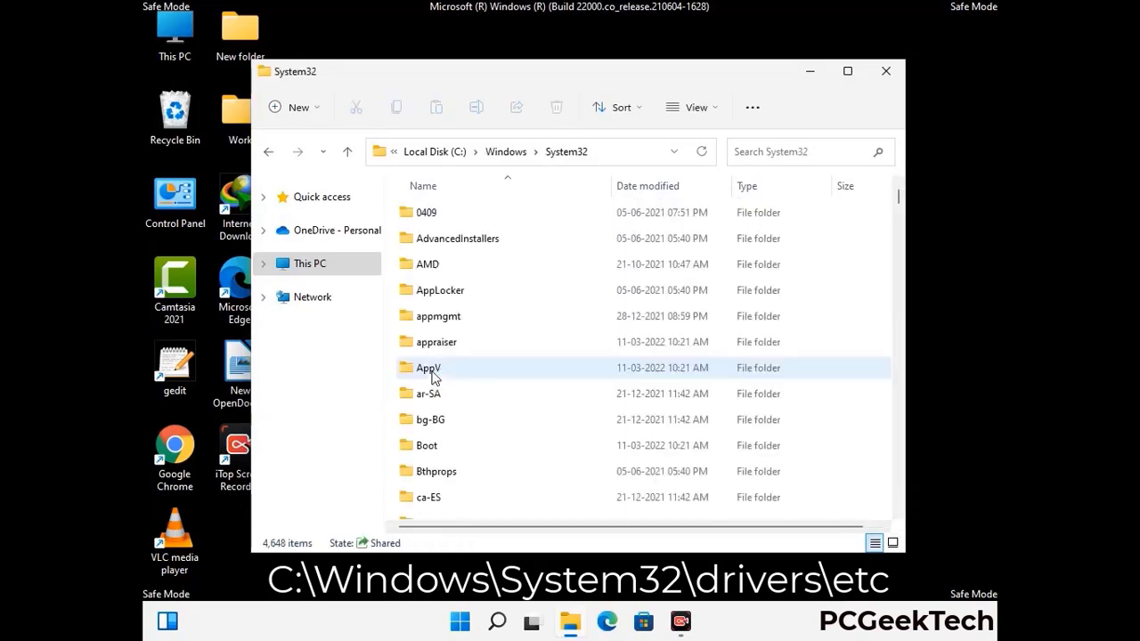
pyautogui.scroll(-6, 488, 379)
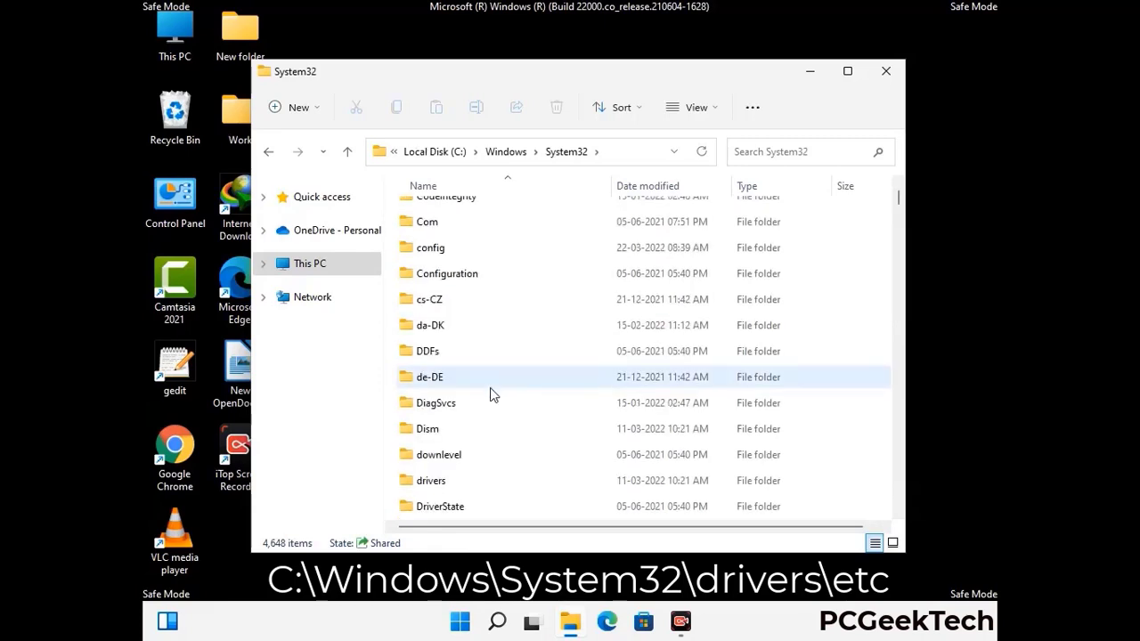
pyautogui.doubleClick(437, 482)
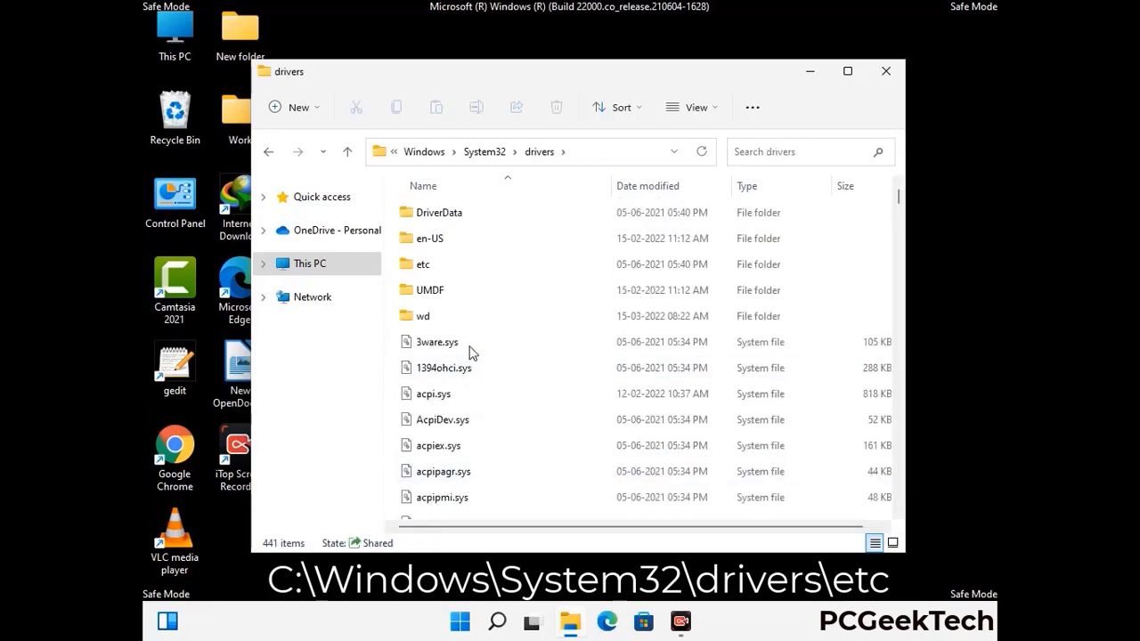
pyautogui.doubleClick(425, 265)
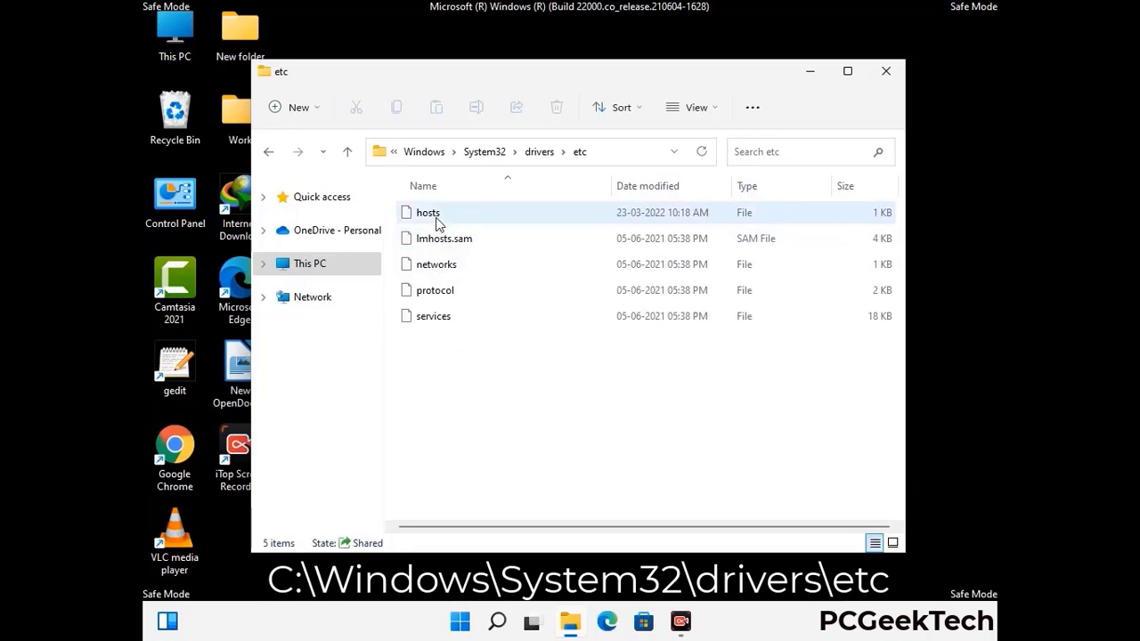
pyautogui.click(438, 221)
# Step: Open the hosts file in Notepad
pyautogui.doubleClick(437, 222)
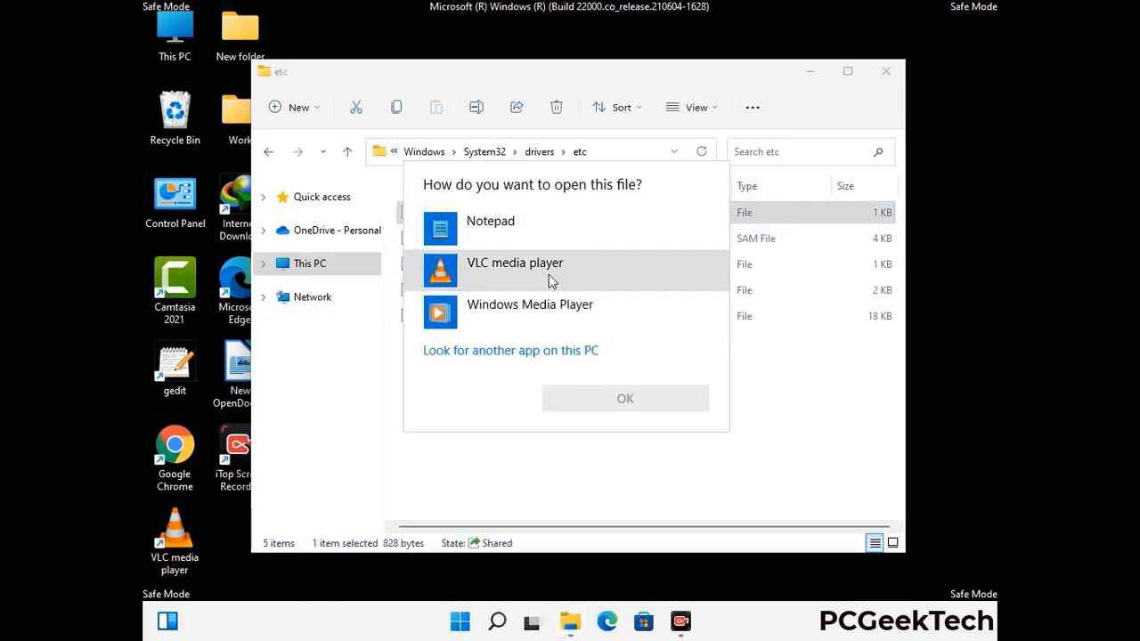
pyautogui.click(506, 228)
pyautogui.click(625, 399)
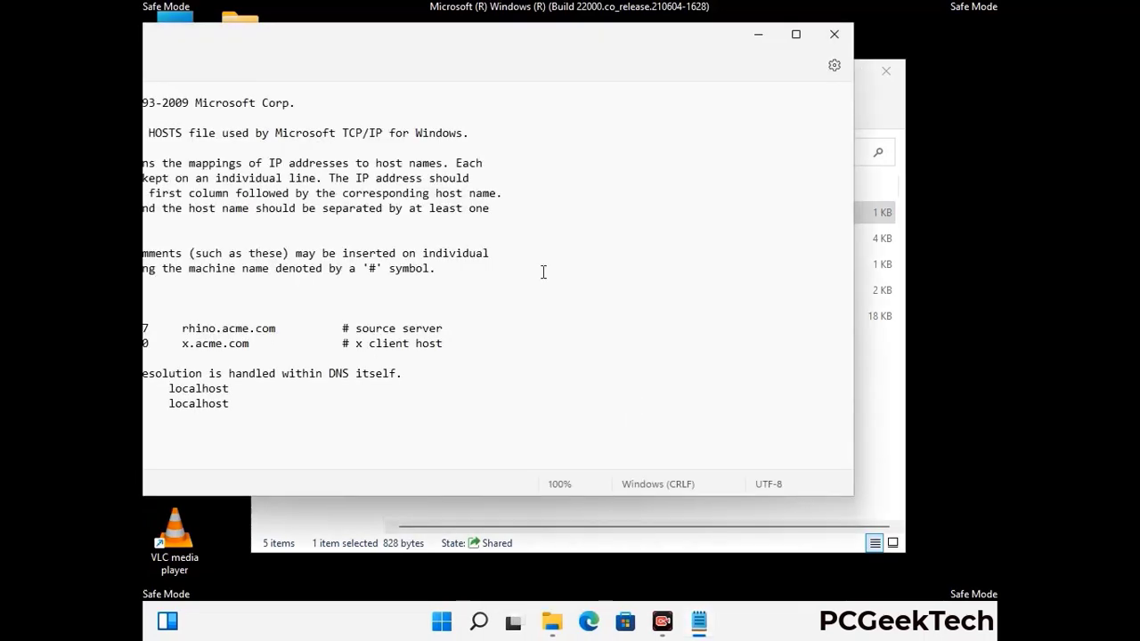
pyautogui.moveTo(438, 42); pyautogui.dragTo(604, 52)
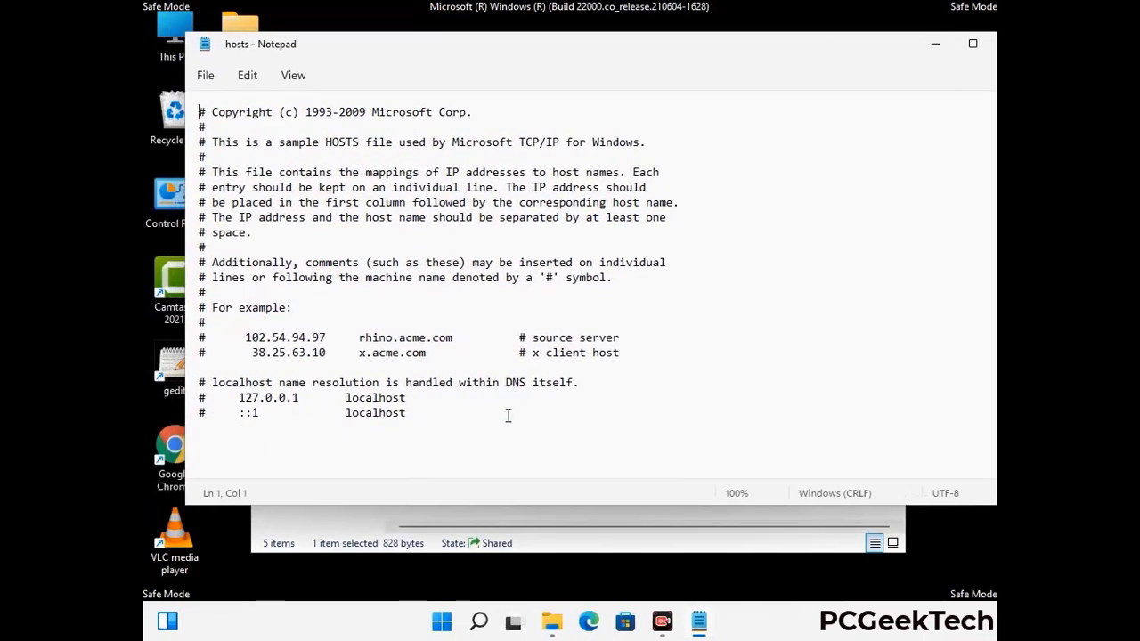
# Step: Add an empty line after the last localhost entry and save the hosts file
pyautogui.click(425, 414)
pyautogui.press('Return')
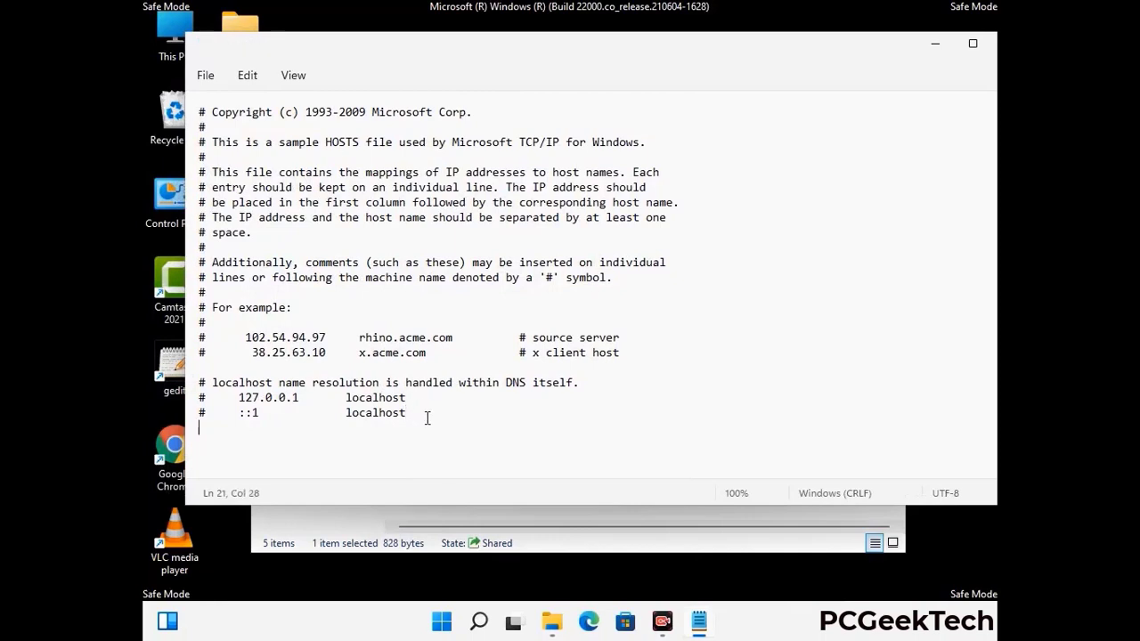
pyautogui.scroll(-1, 436, 258)
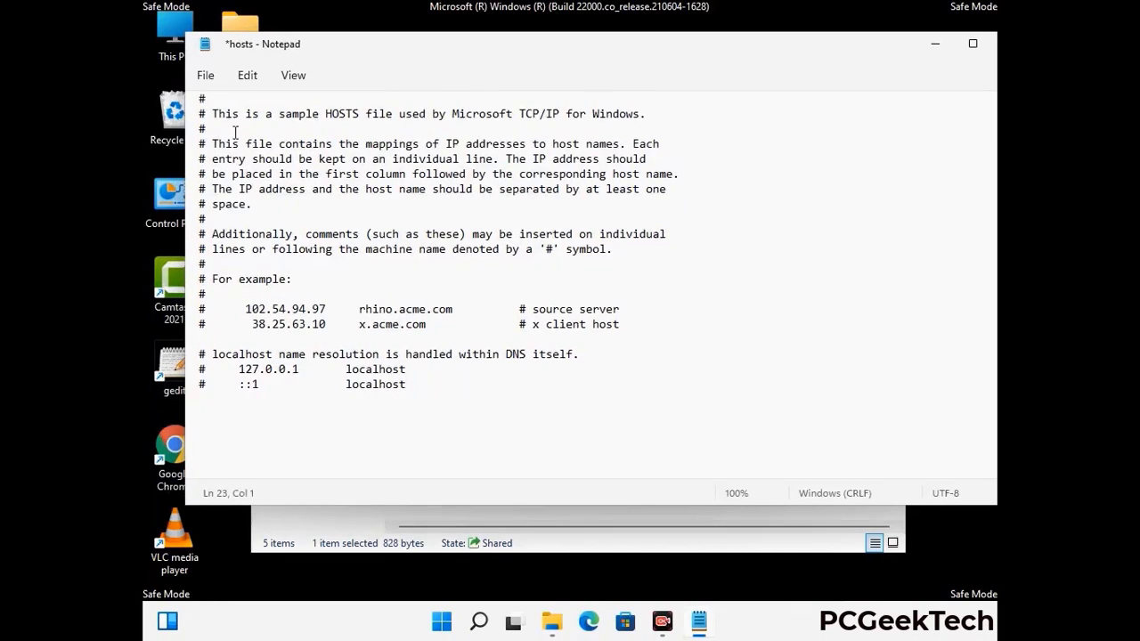
pyautogui.click(206, 76)
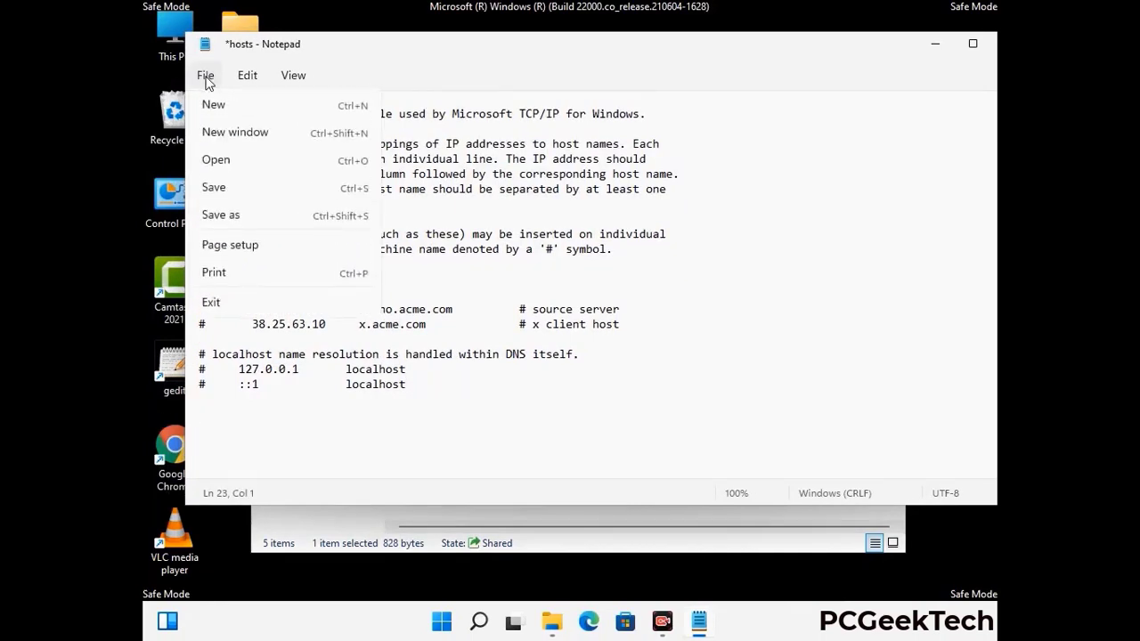
pyautogui.click(213, 189)
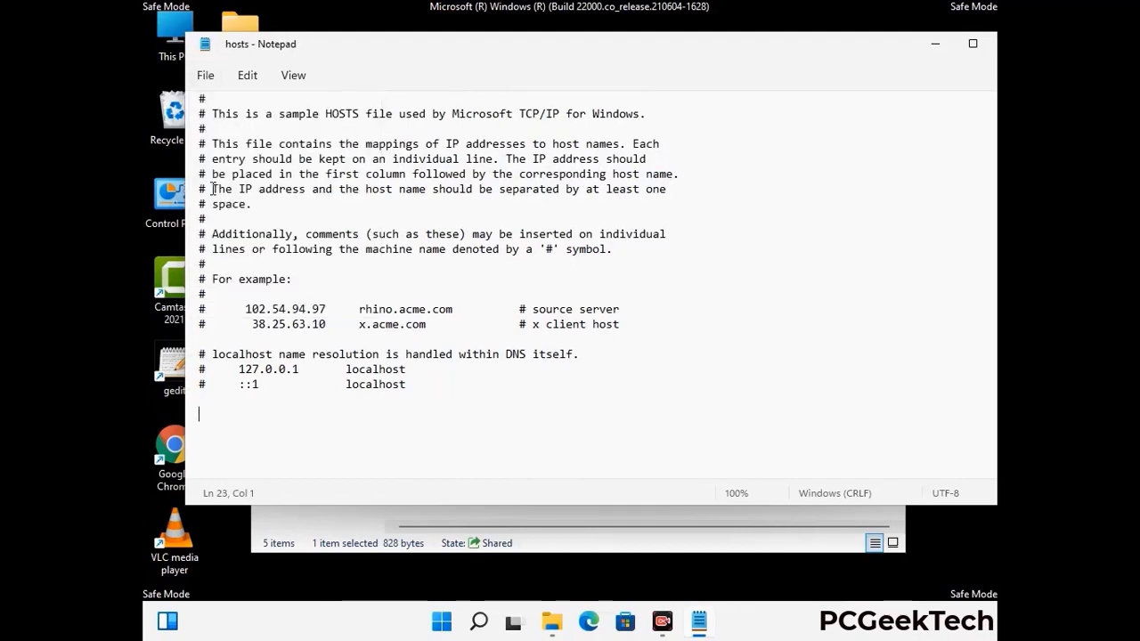
# Step: Close Notepad and the etc folder window
pyautogui.moveTo(857, 52); pyautogui.dragTo(724, 52)
pyautogui.click(880, 52)
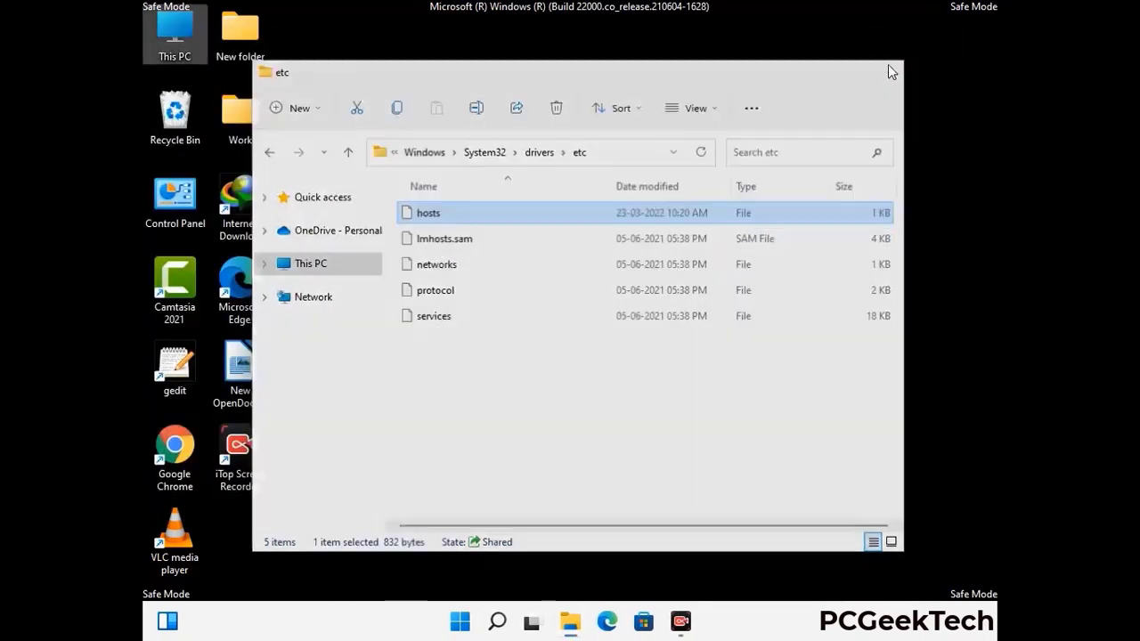
pyautogui.click(887, 64)
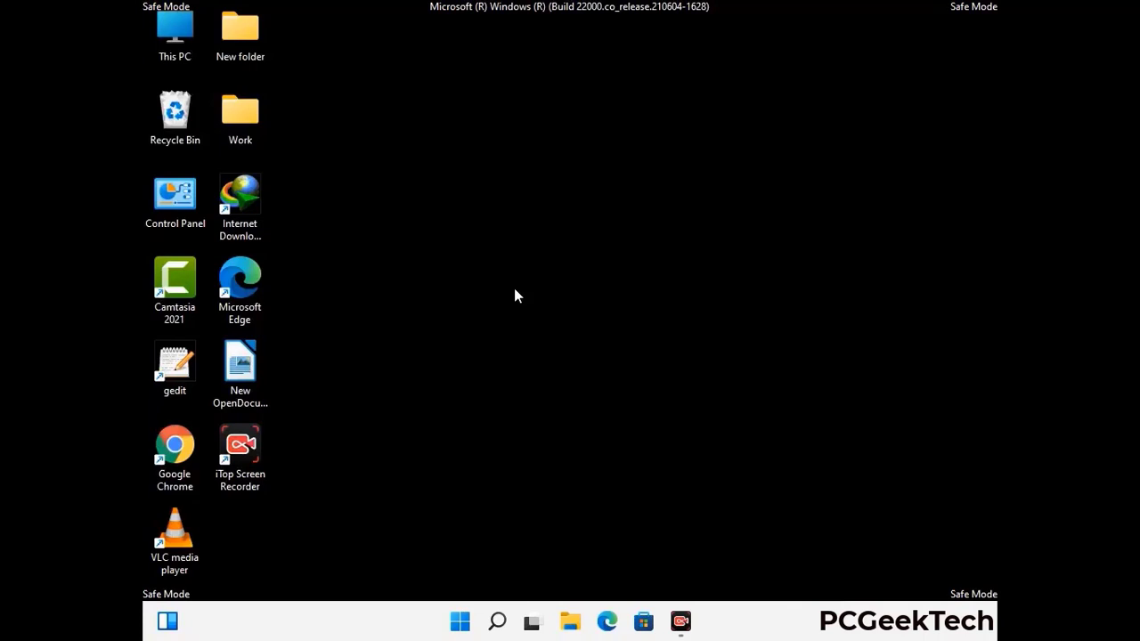
# Step: Run %appdata from the Run dialog to open the AppData\Roaming folder
pyautogui.press('super+r')
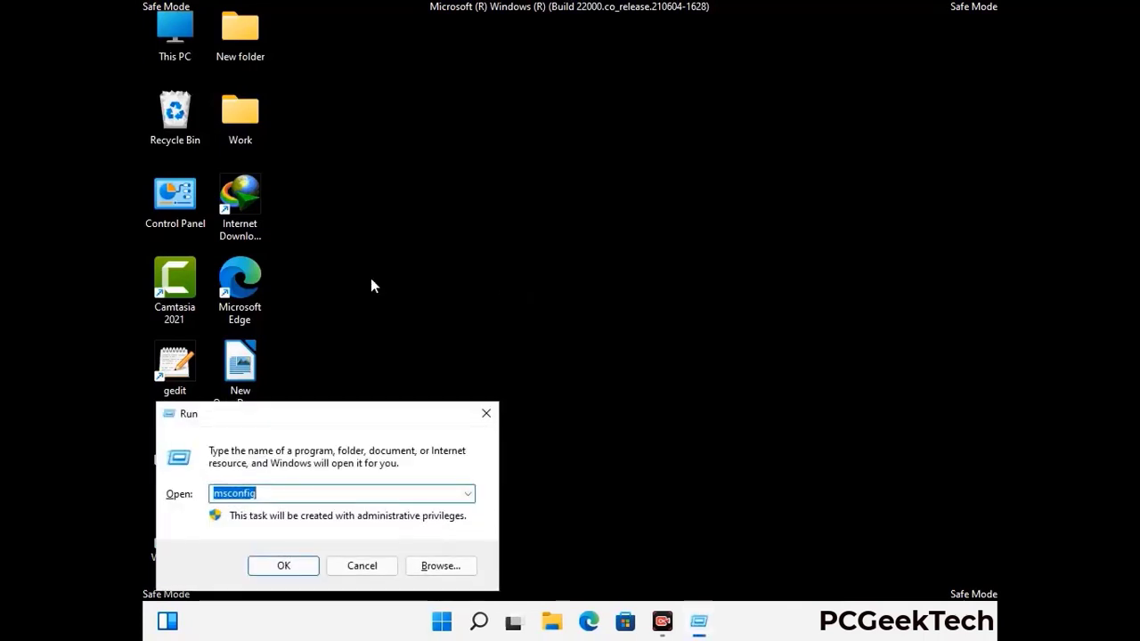
pyautogui.moveTo(328, 413); pyautogui.dragTo(532, 178)
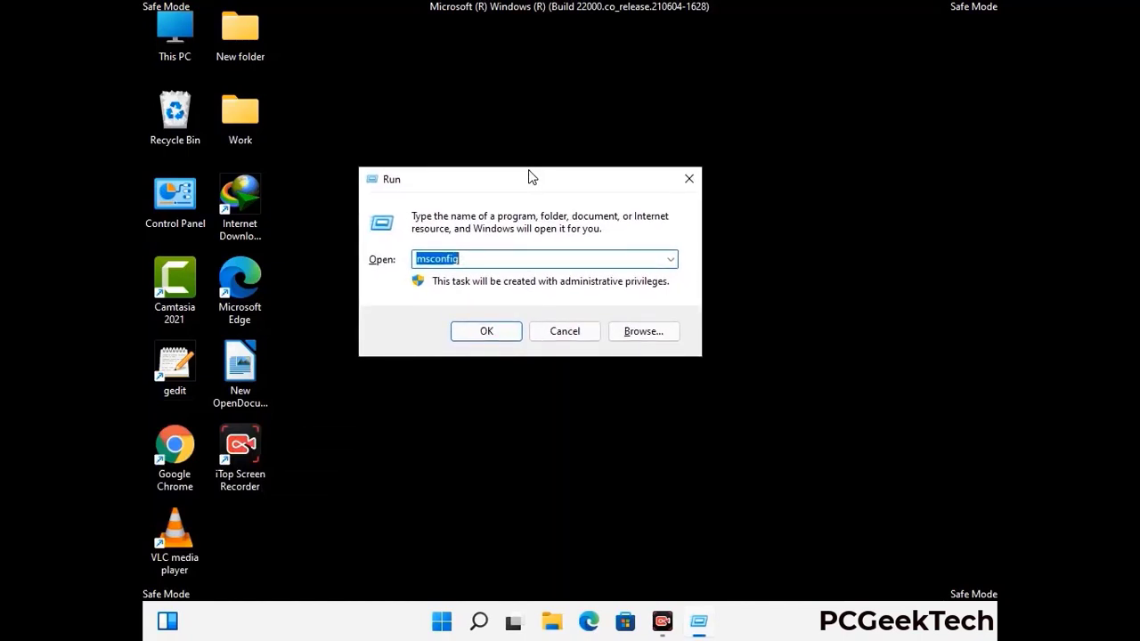
pyautogui.write('%')
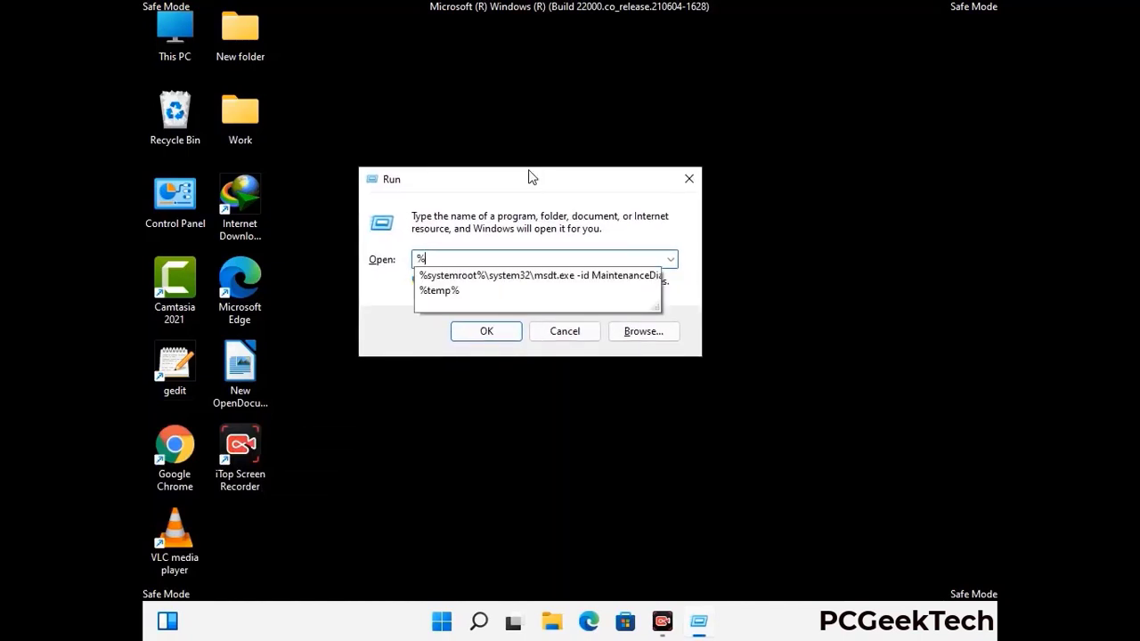
pyautogui.write('appd')
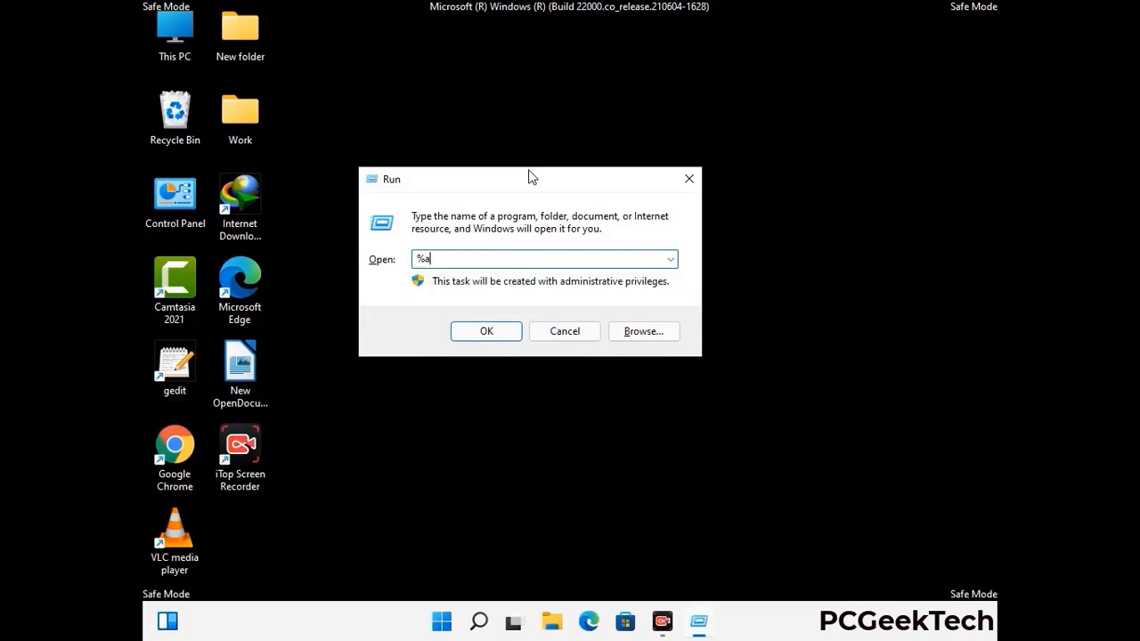
pyautogui.write('ata%')
pyautogui.press('Return')
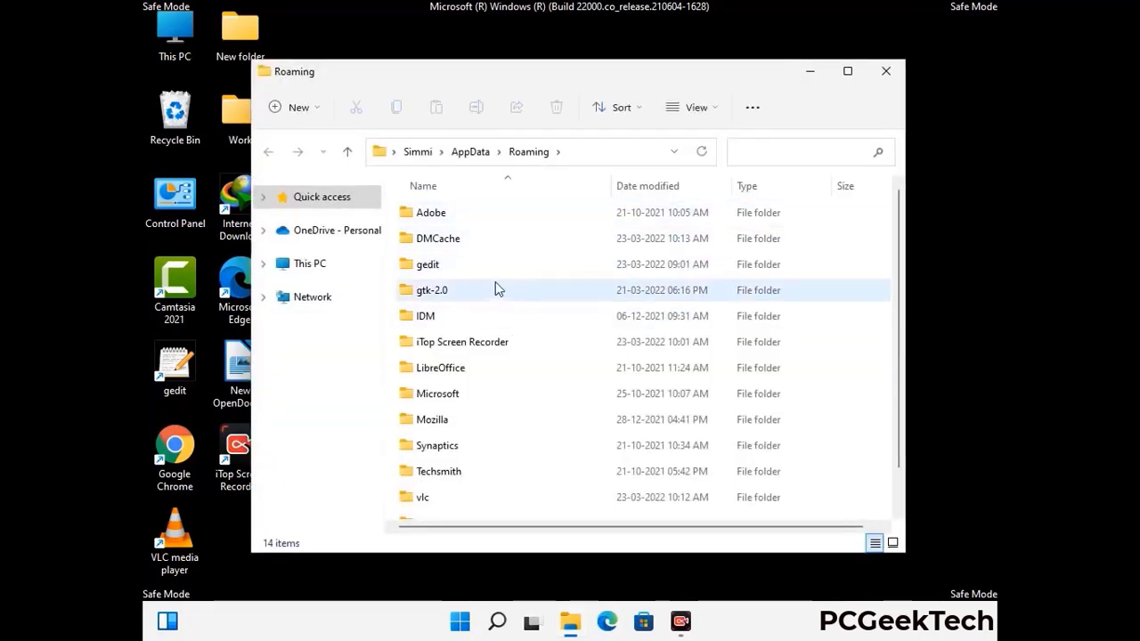
# Step: Delete the Zoom folder in AppData\Roaming, leaving 13 items, then close File Explorer
pyautogui.scroll(-1, 535, 320)
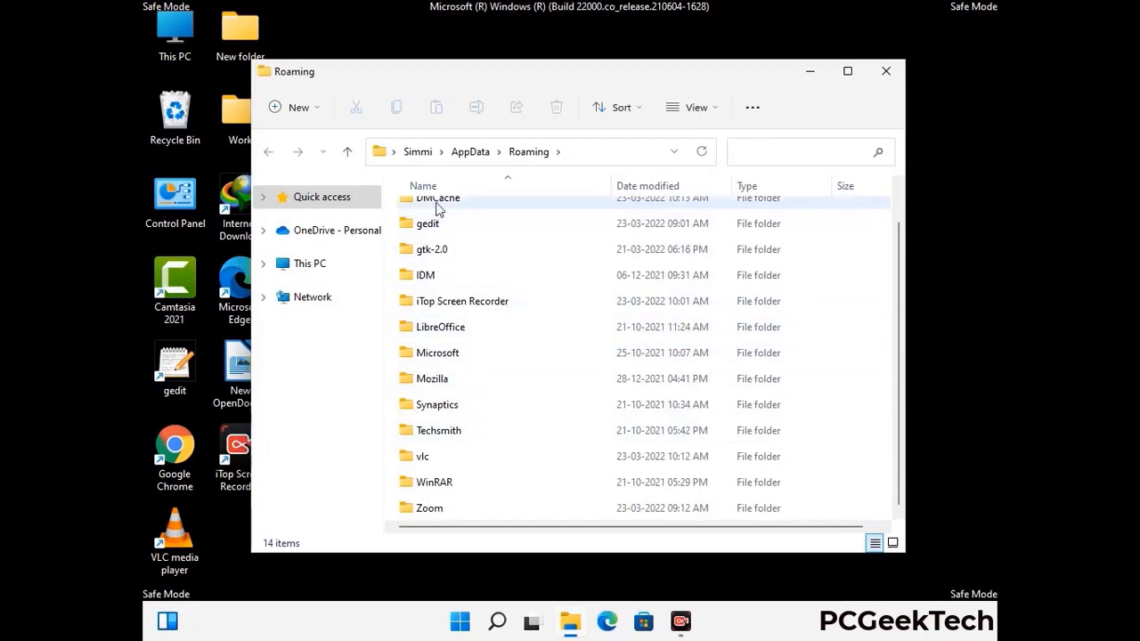
pyautogui.scroll(1, 458, 267)
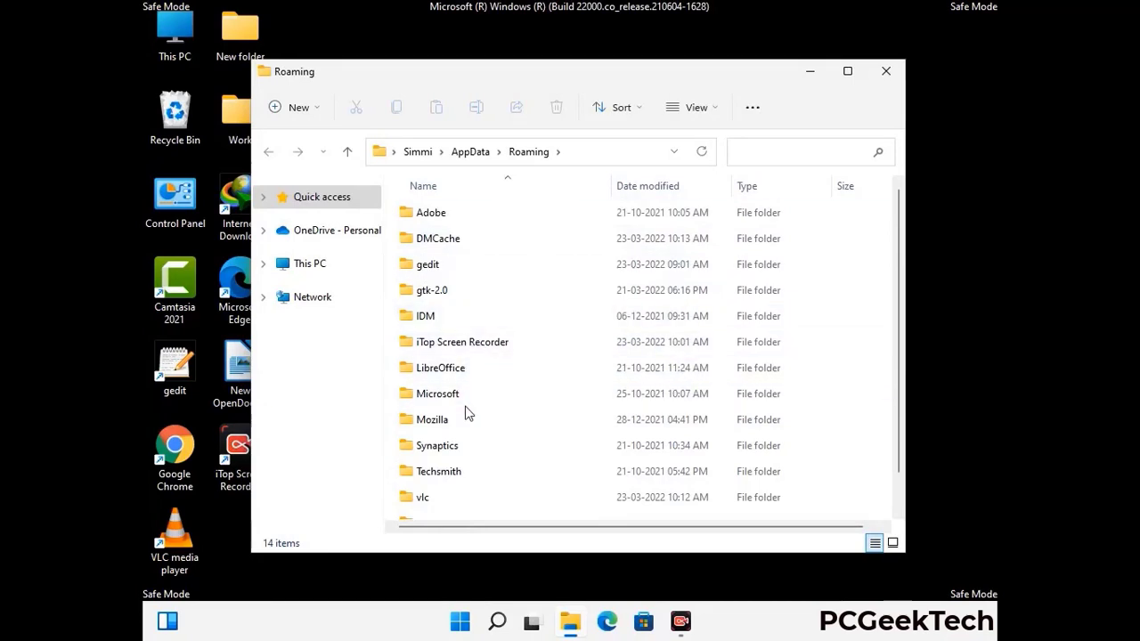
pyautogui.scroll(-1, 465, 405)
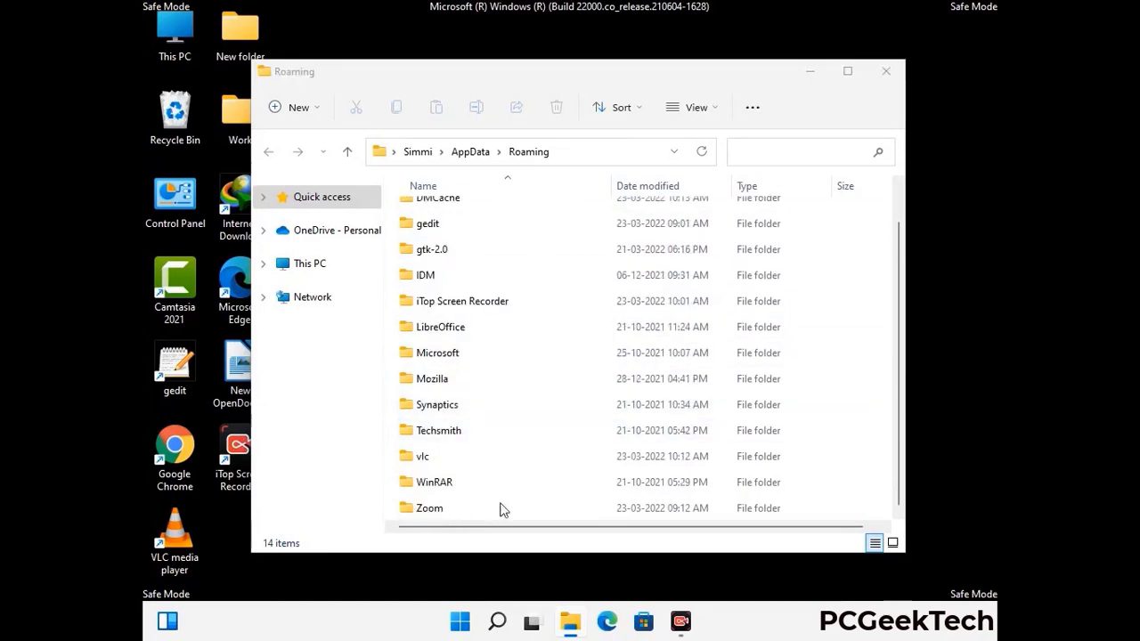
pyautogui.click(638, 504)
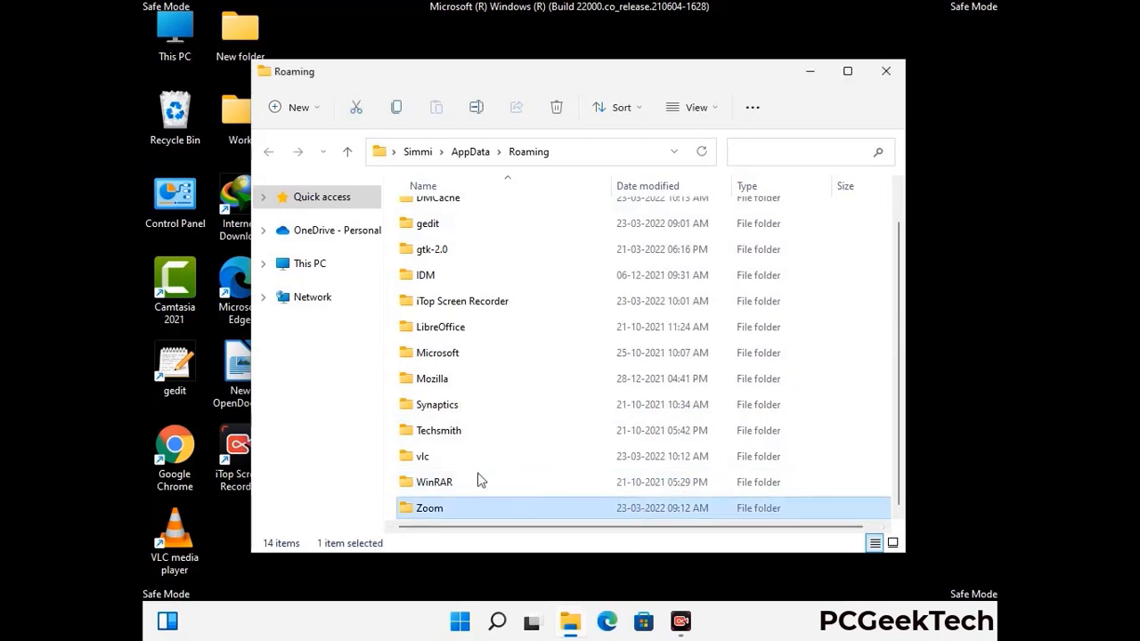
pyautogui.click(561, 110)
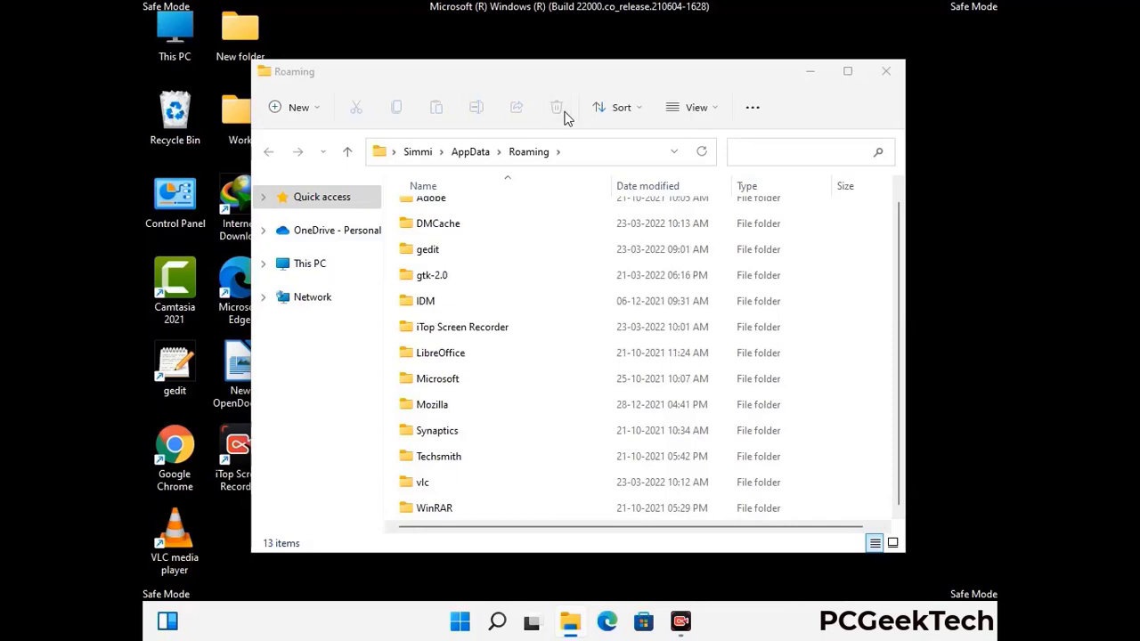
pyautogui.click(884, 78)
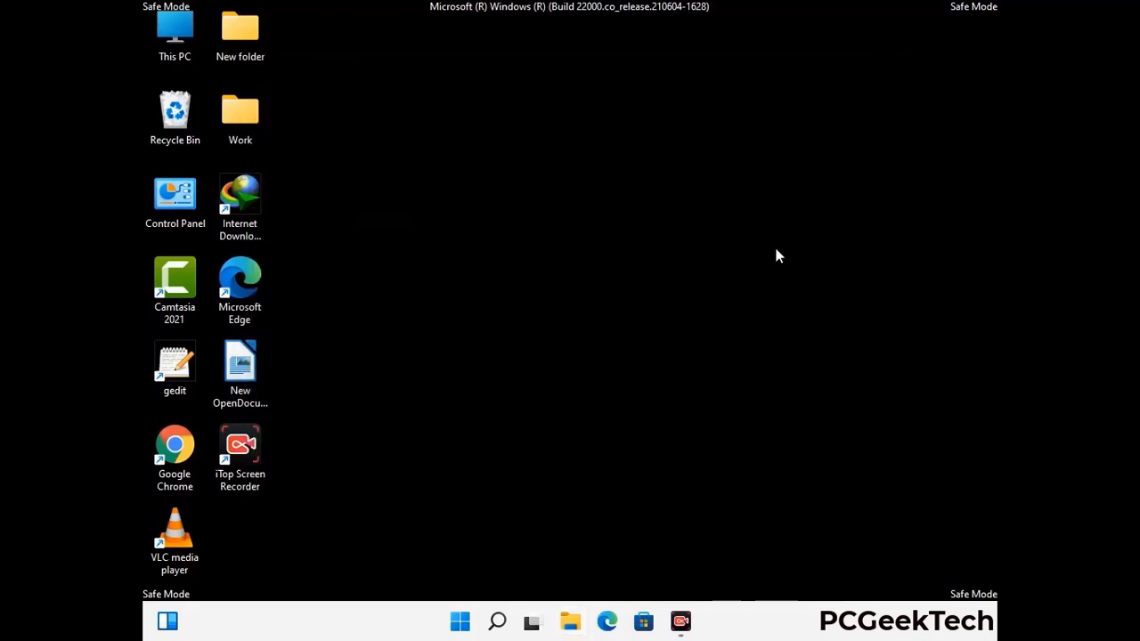
# Step: Run %LocalAppData% to open the AppData\Local folder
pyautogui.press('super+r')
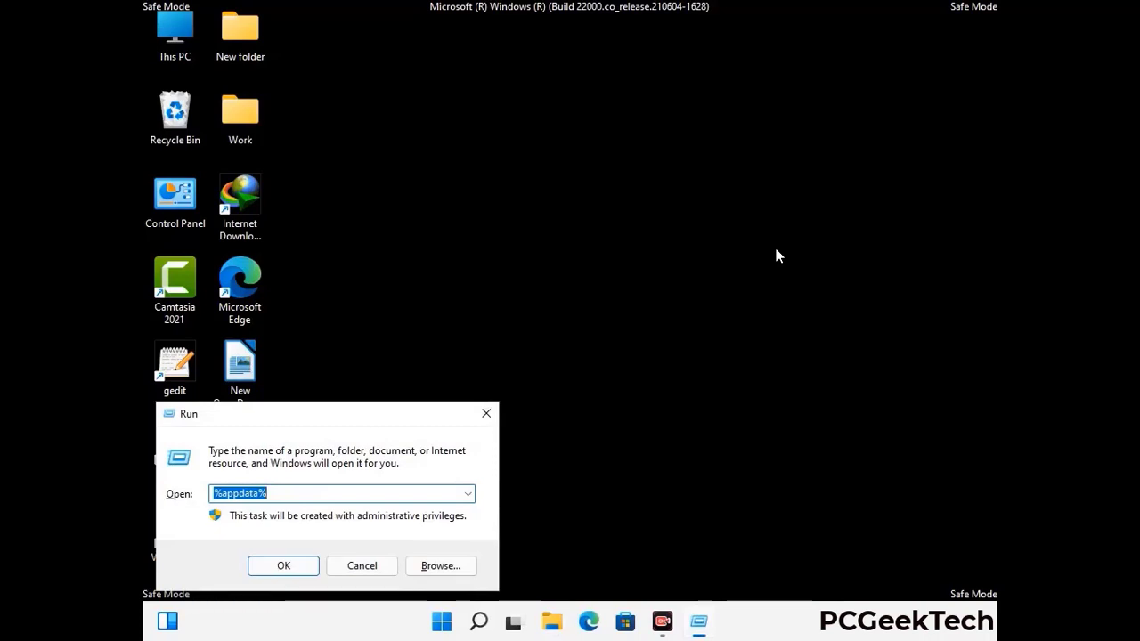
pyautogui.moveTo(355, 422); pyautogui.dragTo(598, 225)
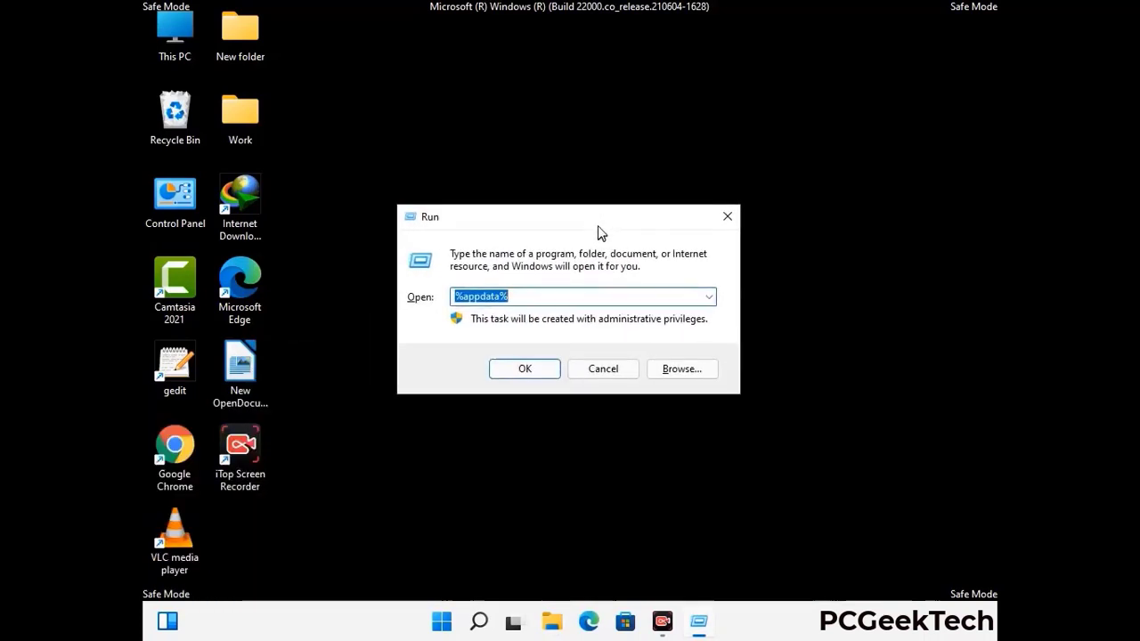
pyautogui.write('%Local')
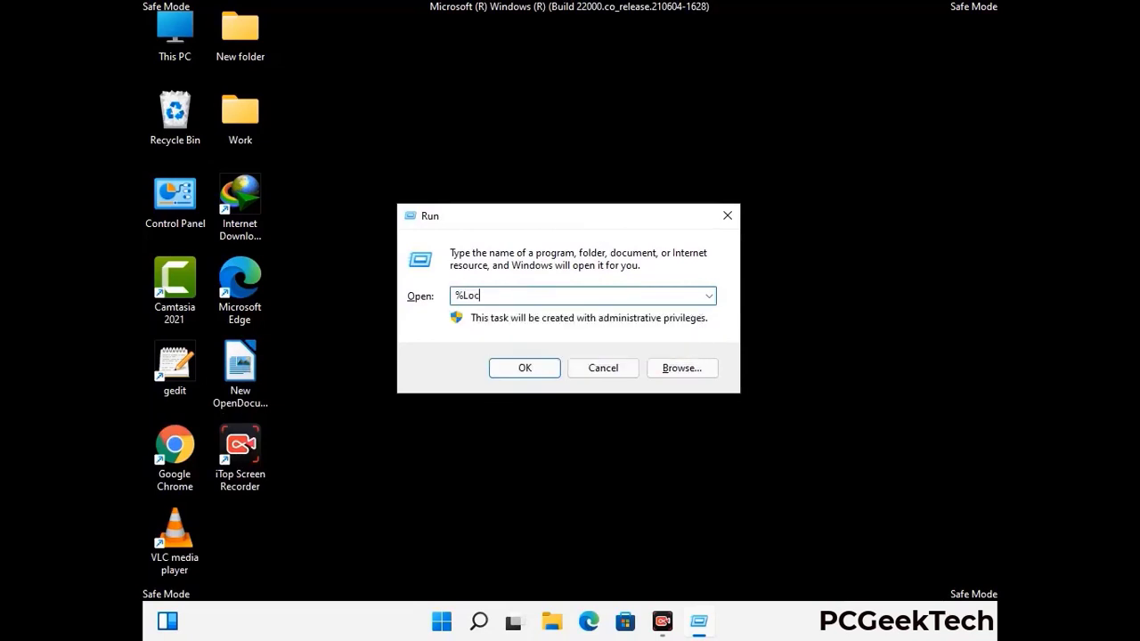
pyautogui.write('AppData%')
pyautogui.press('Return')
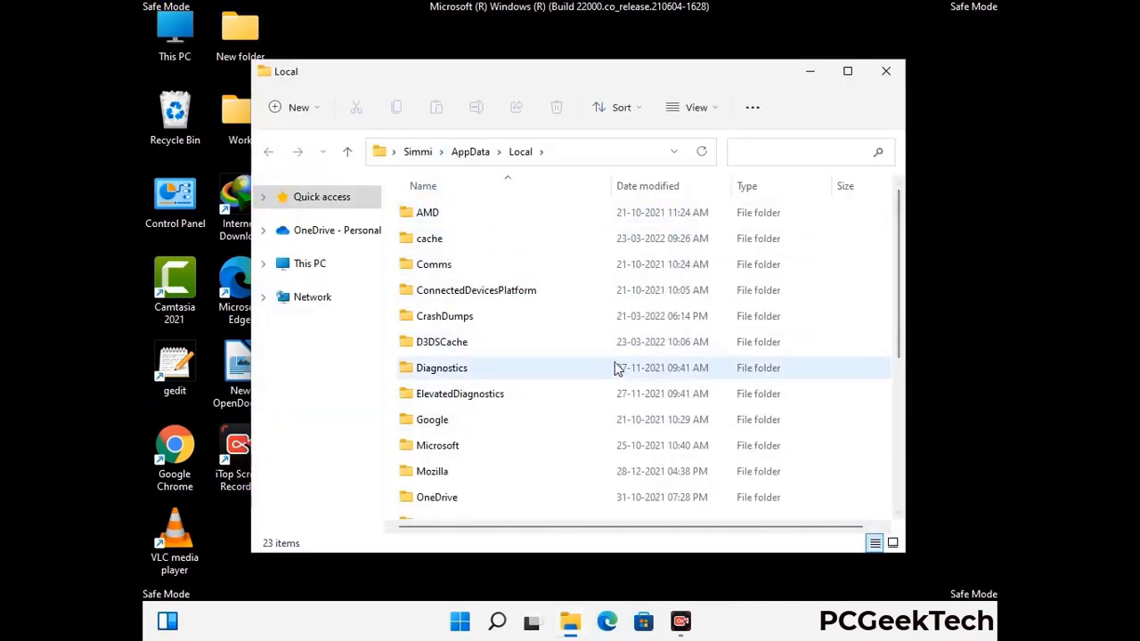
# Step: Delete the Mozilla folder from AppData\Local
pyautogui.scroll(-1, 483, 348)
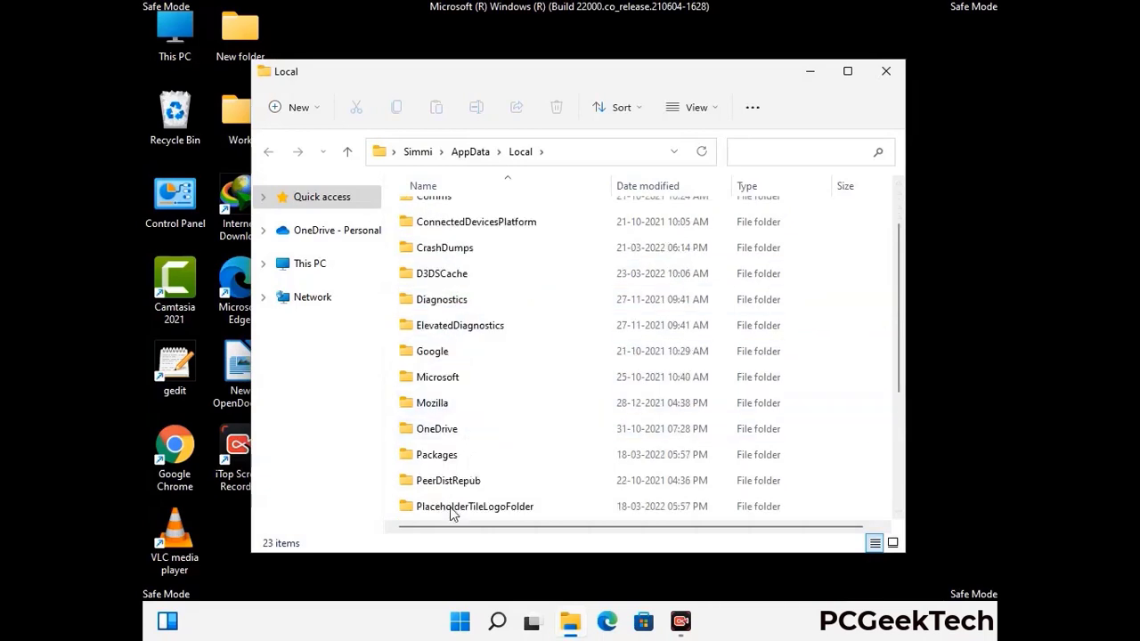
pyautogui.click(447, 405)
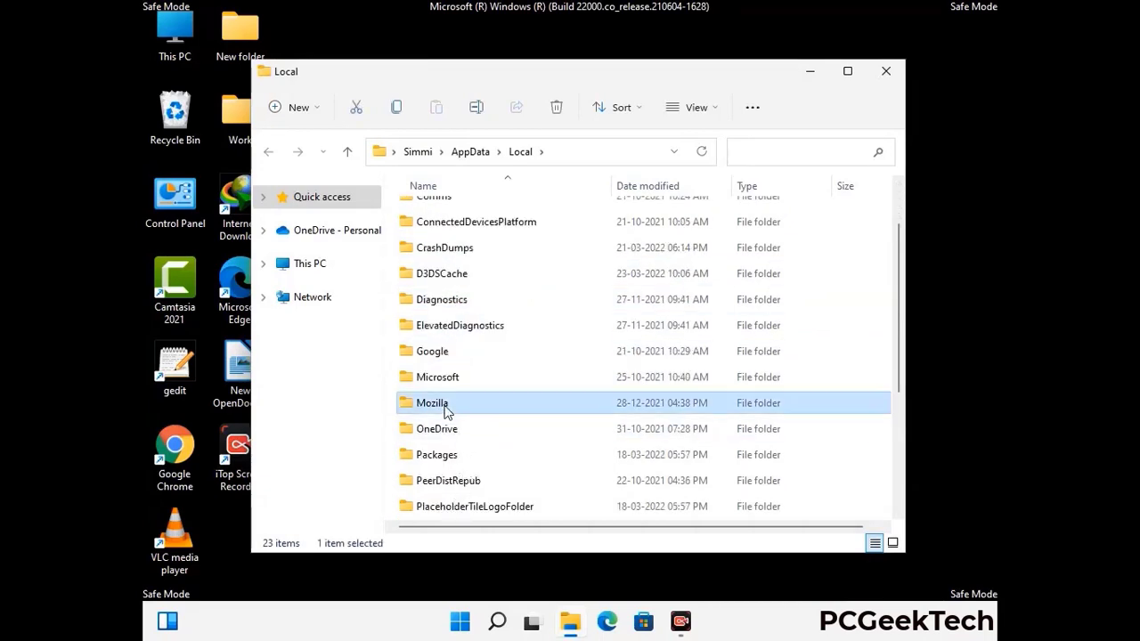
pyautogui.click(557, 119)
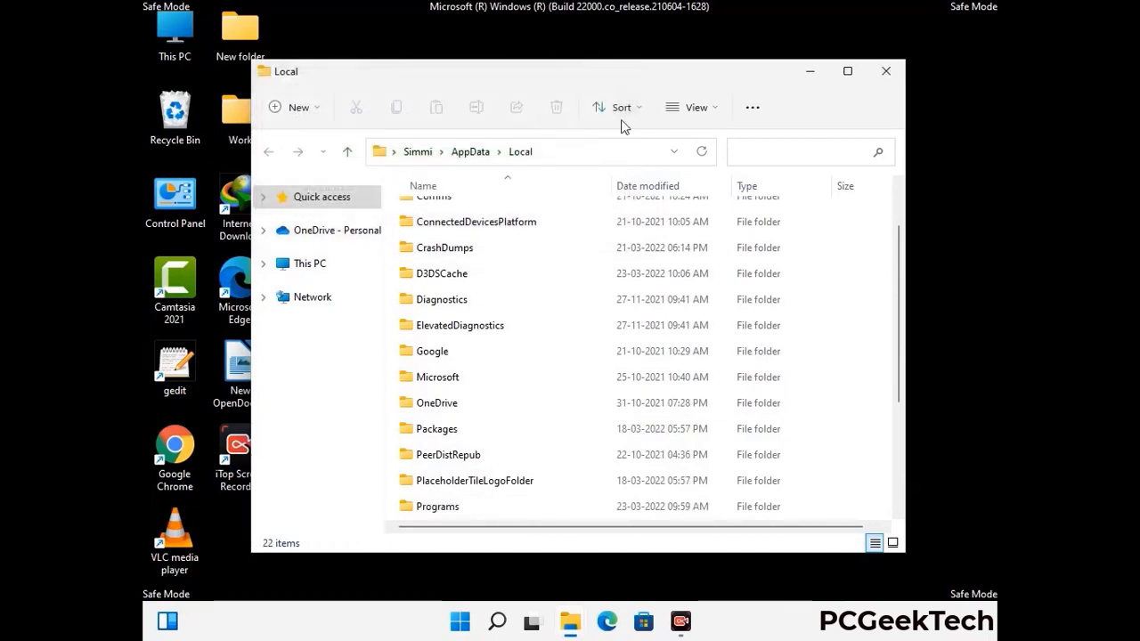
# Step: Close the Local window and run %ProgramData% to open C:\ProgramData
pyautogui.click(887, 80)
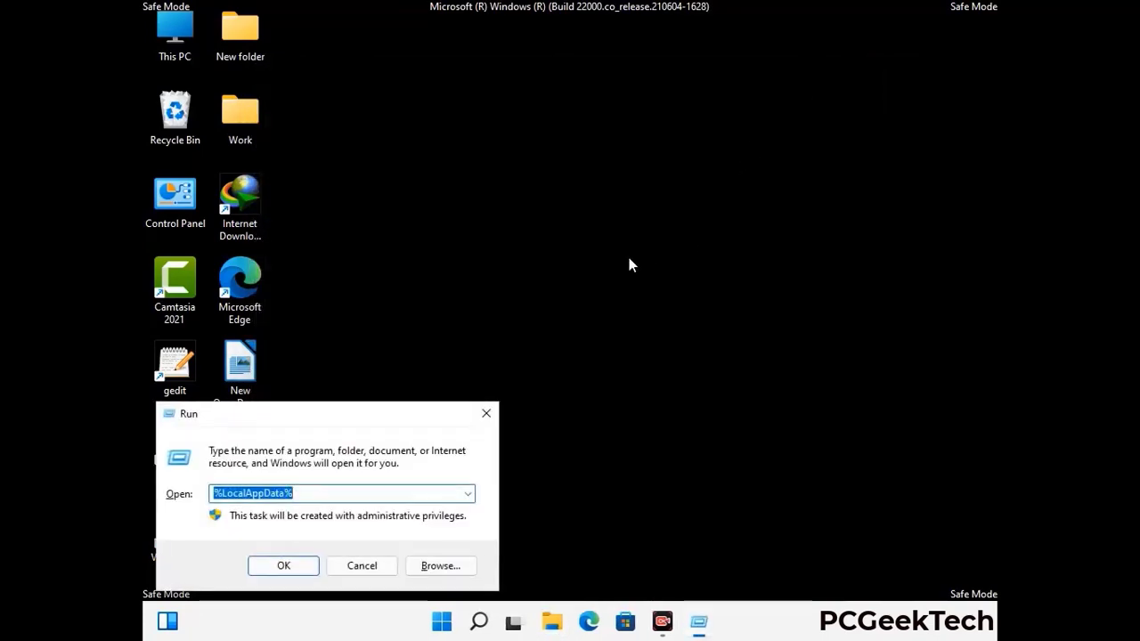
pyautogui.moveTo(288, 425); pyautogui.dragTo(521, 233)
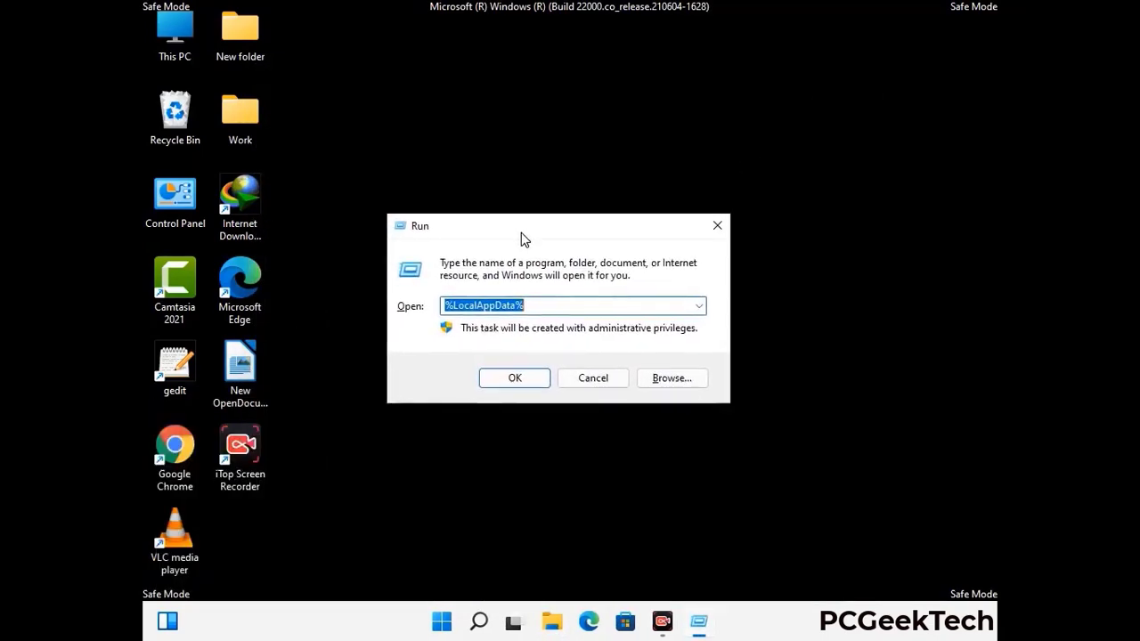
pyautogui.write('%')
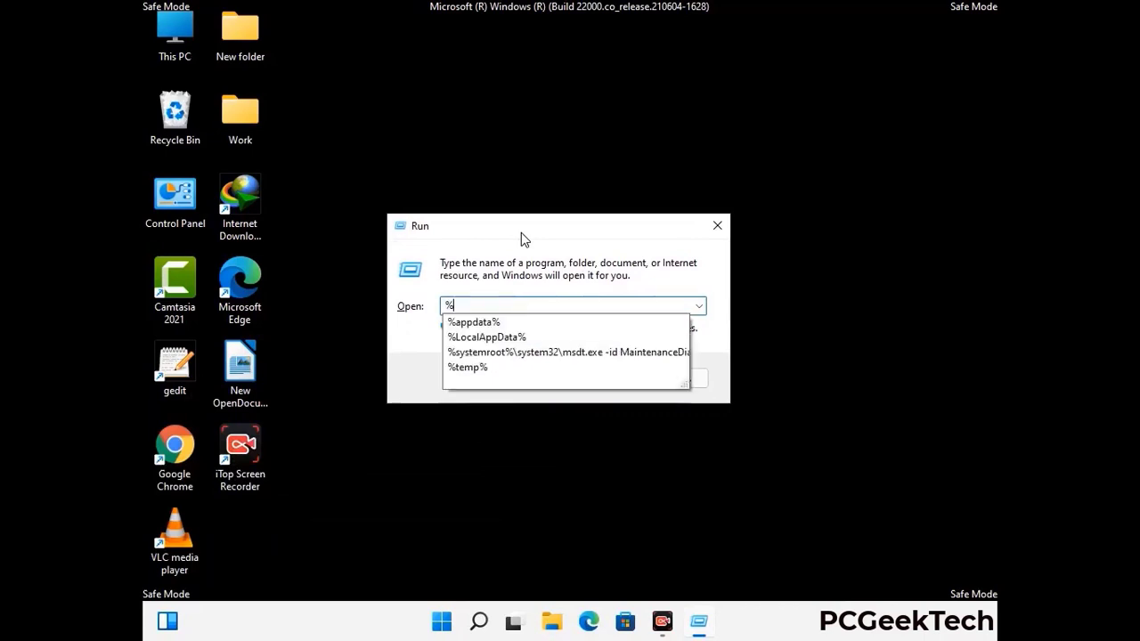
pyautogui.write('Pro')
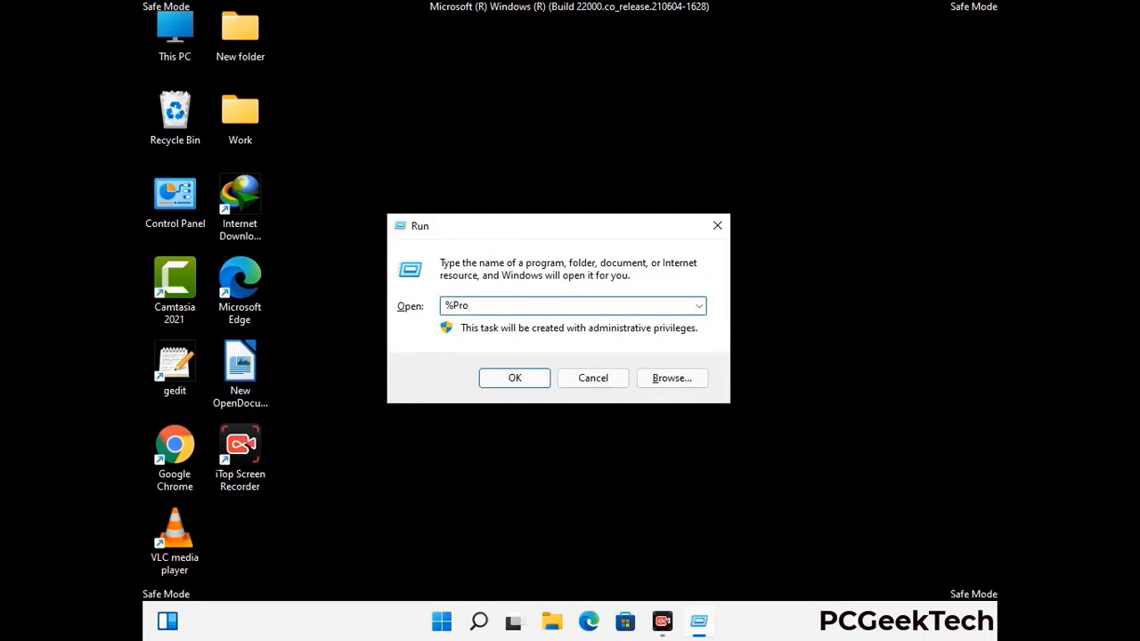
pyautogui.write('gramData%')
pyautogui.press('Return')
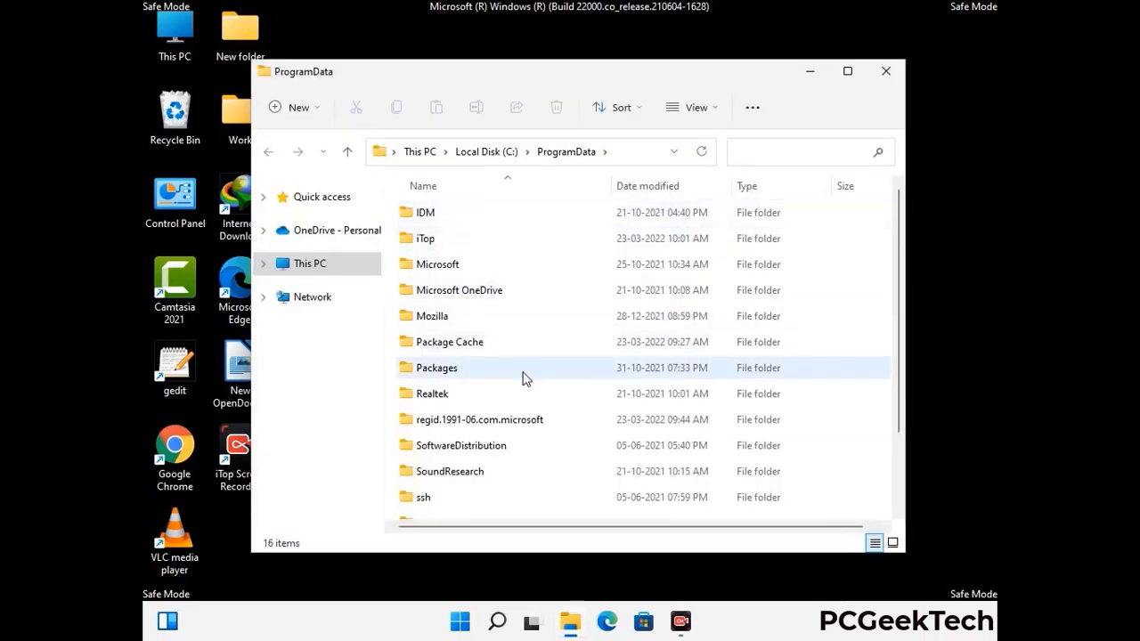
# Step: Delete the Mozilla folder from ProgramData and close the window
pyautogui.scroll(-1, 523, 378)
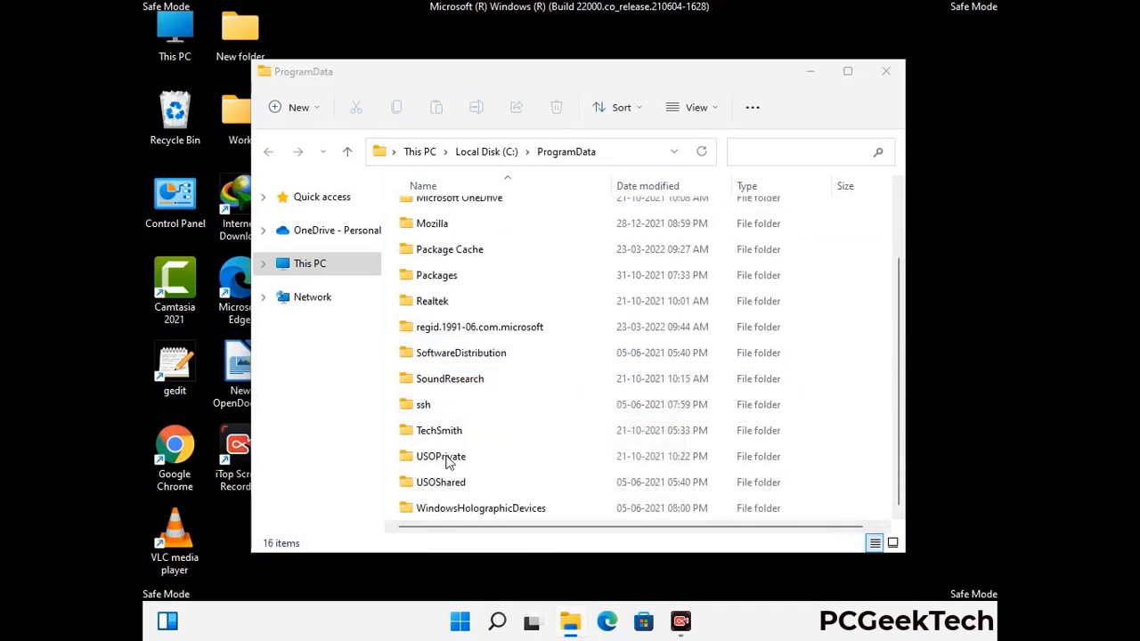
pyautogui.click(445, 224)
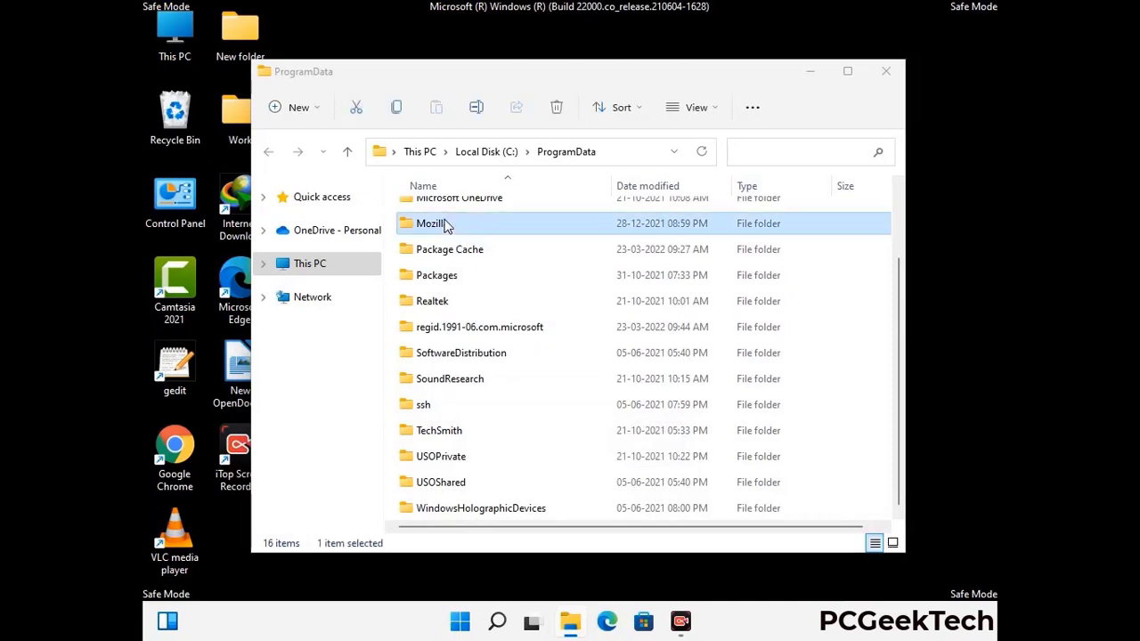
pyautogui.click(561, 110)
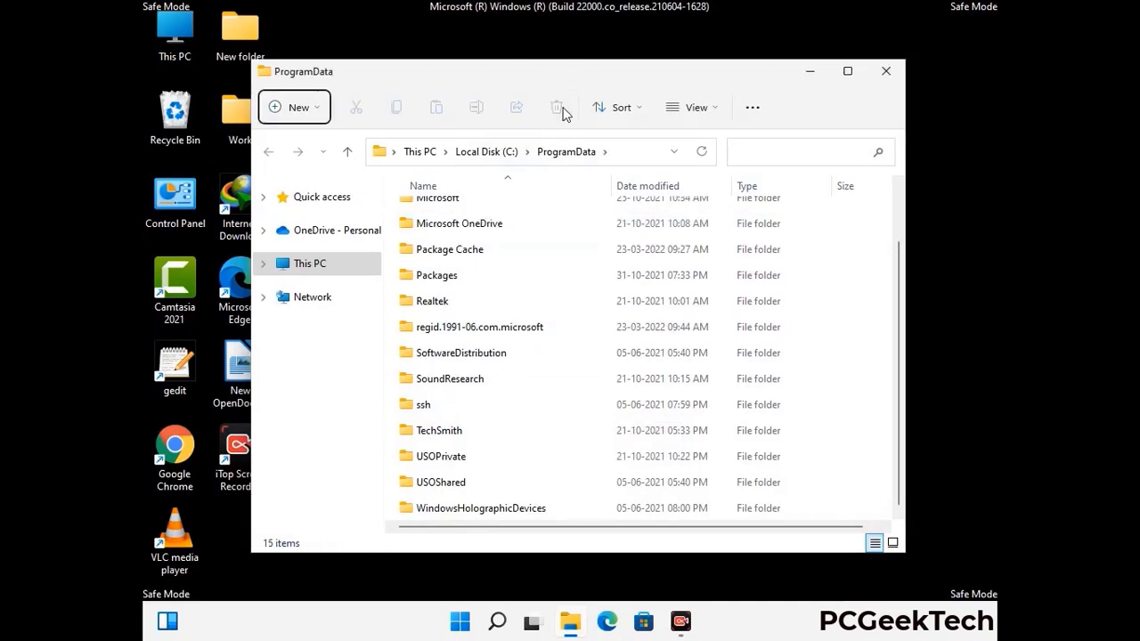
pyautogui.scroll(2, 582, 362)
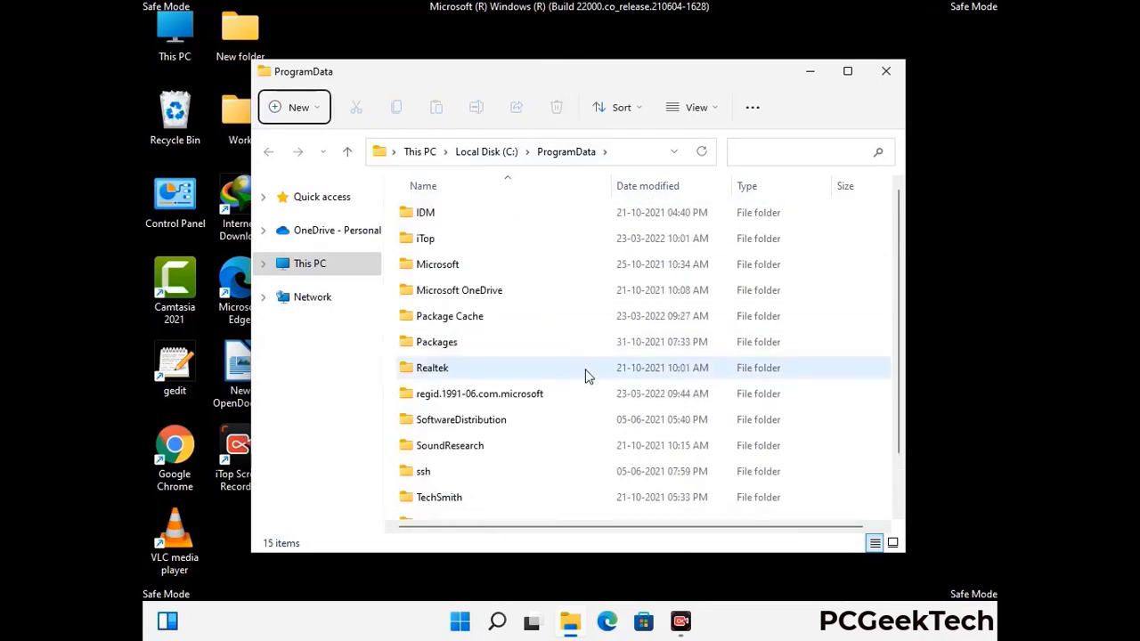
pyautogui.click(892, 71)
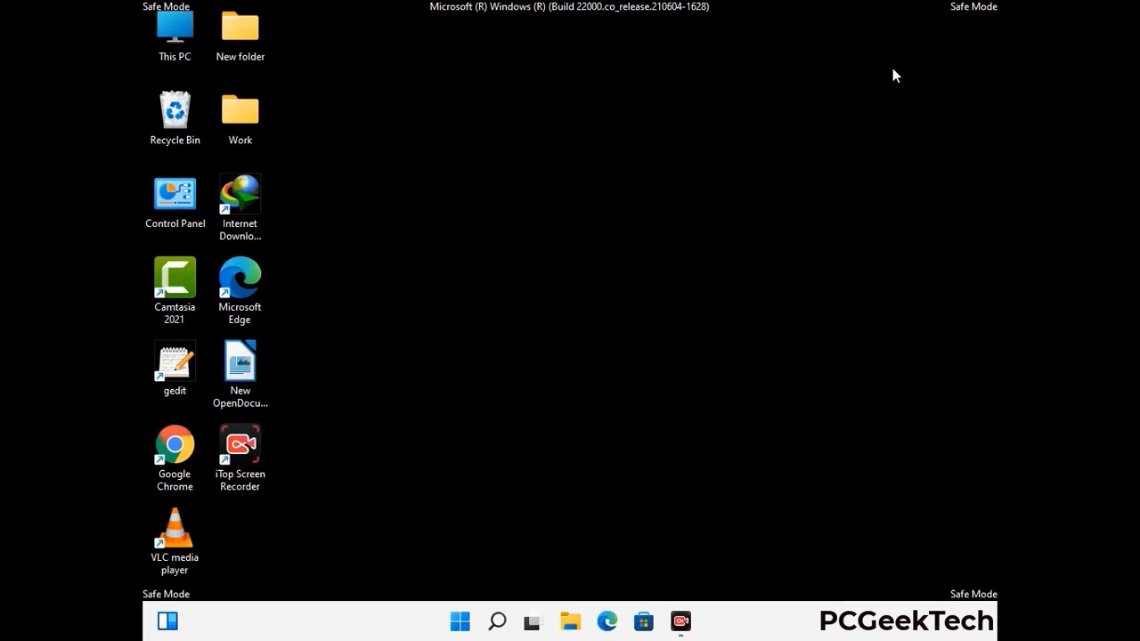
# Step: Run %WinDir% to open the C:\Windows folder
pyautogui.press('super+r')
pyautogui.moveTo(371, 416); pyautogui.dragTo(595, 231)
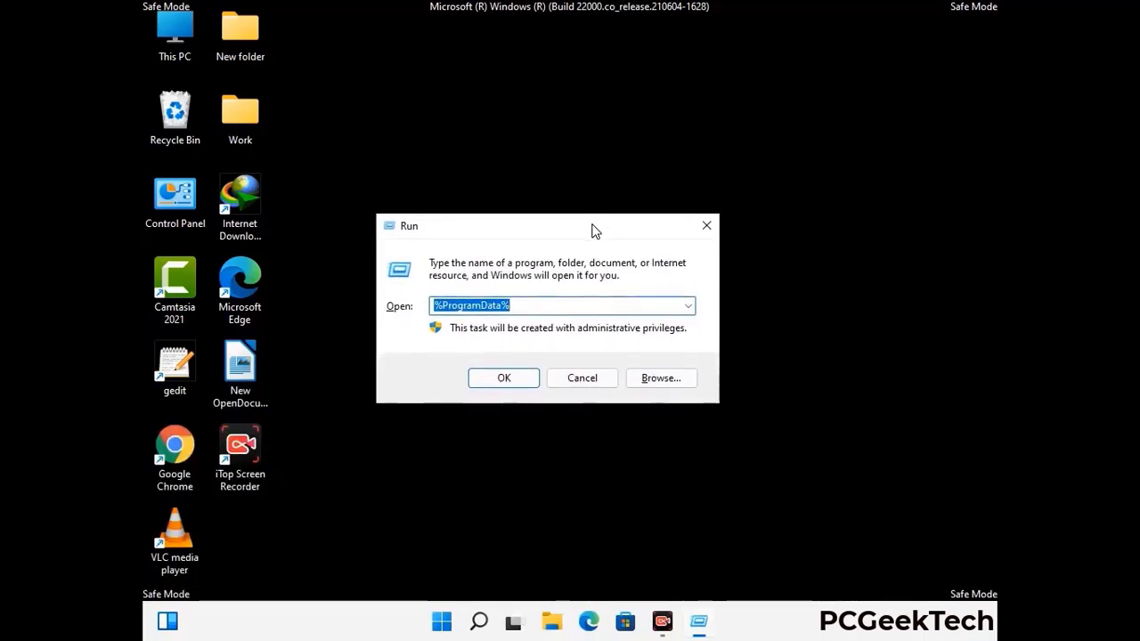
pyautogui.write('%Win')
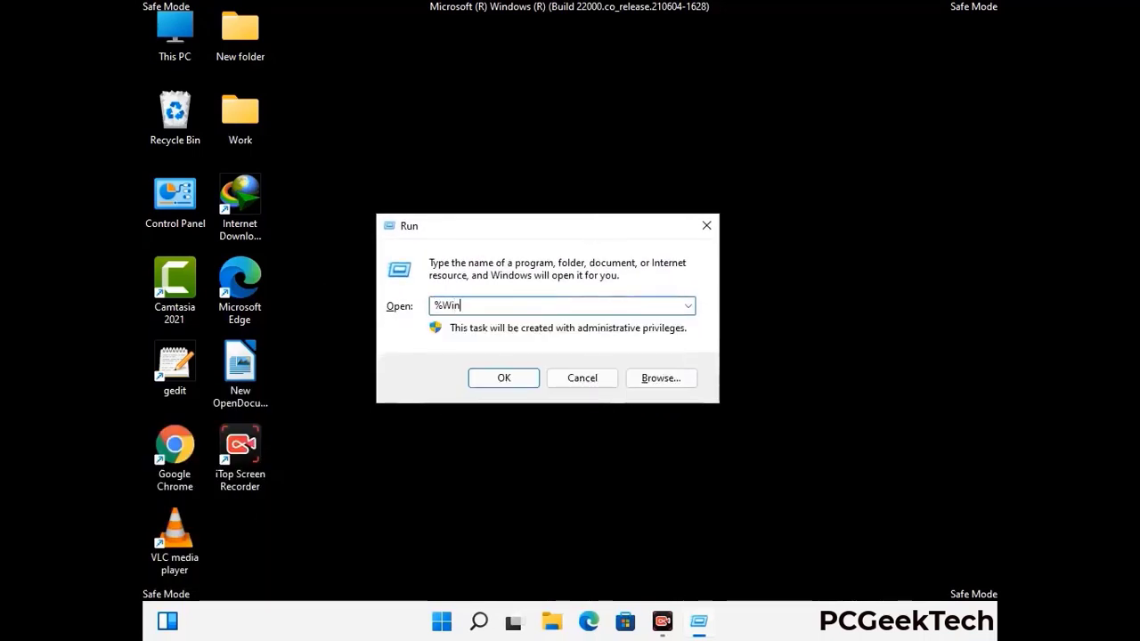
pyautogui.write('Dir%')
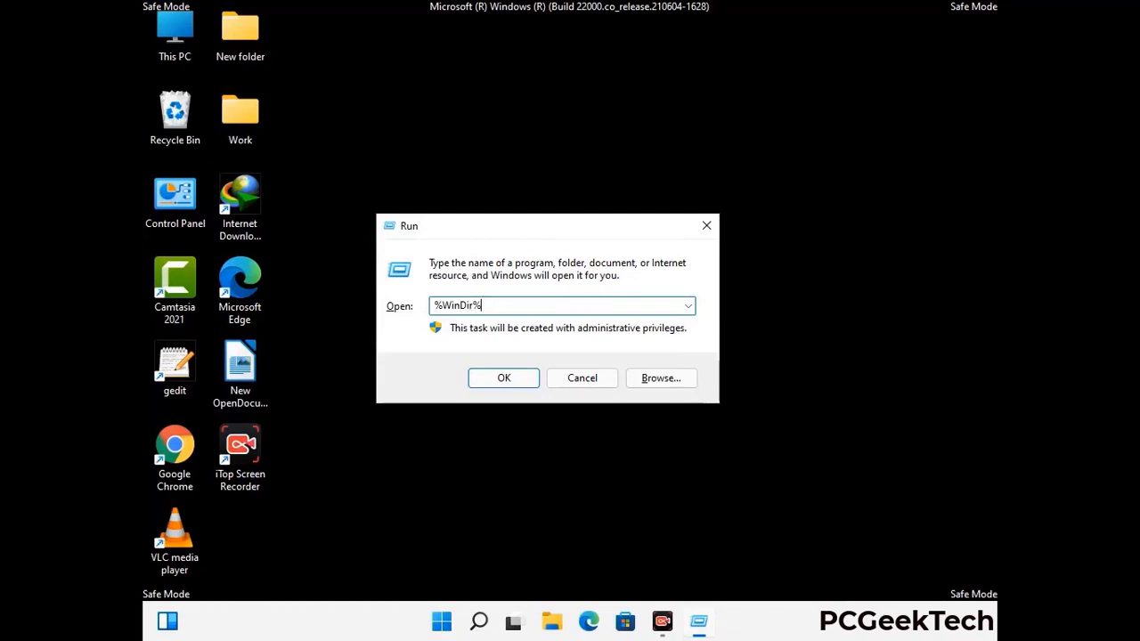
pyautogui.press('Return')
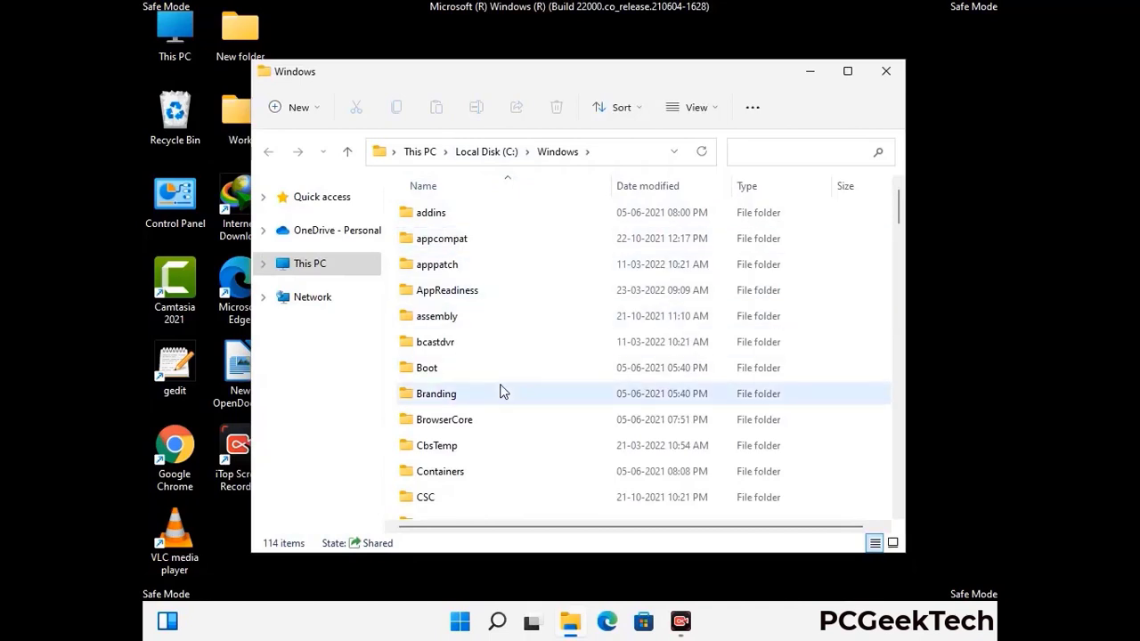
# Step: Scroll through the 114 items in C:\Windows, then close the window
pyautogui.scroll(-1, 499, 393)
pyautogui.scroll(-3, 502, 395)
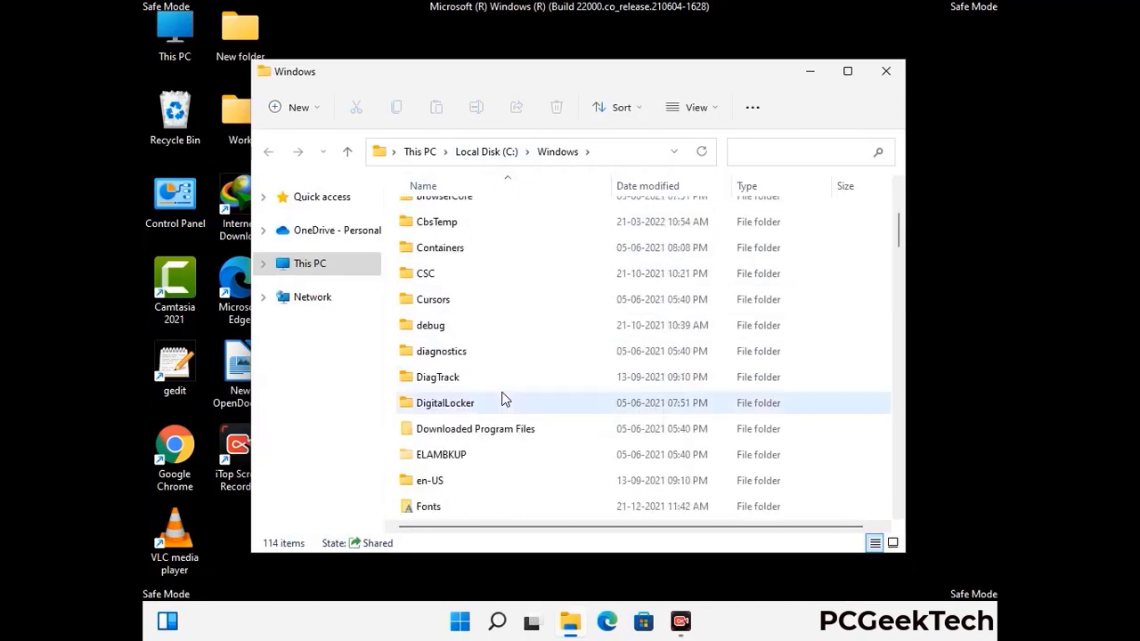
pyautogui.scroll(-5, 501, 401)
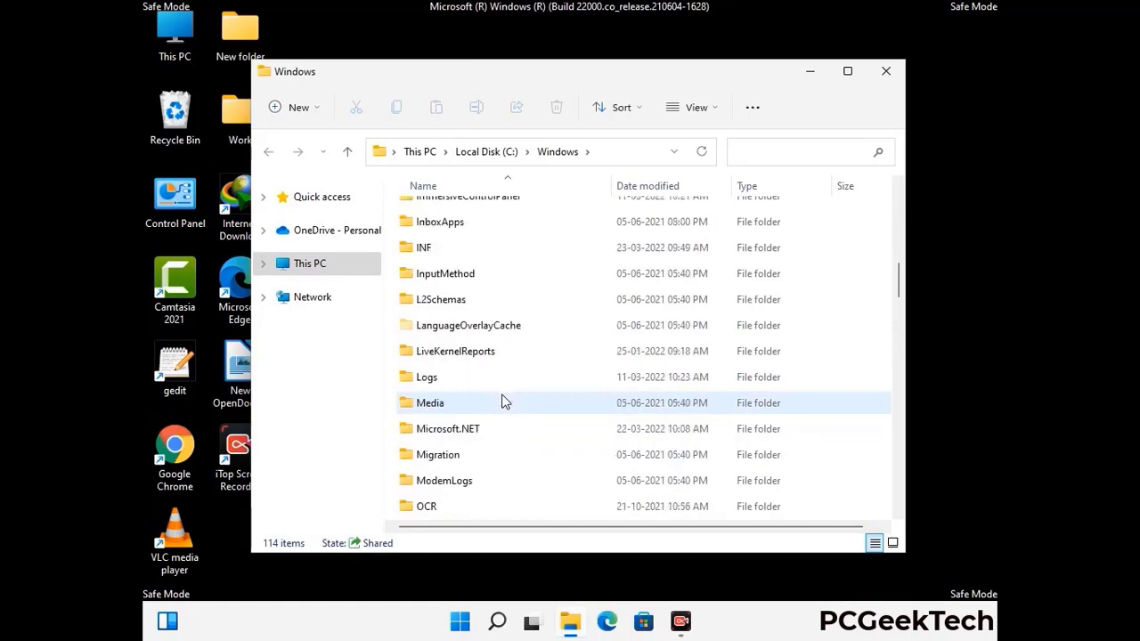
pyautogui.scroll(-1, 501, 400)
pyautogui.scroll(-8, 502, 402)
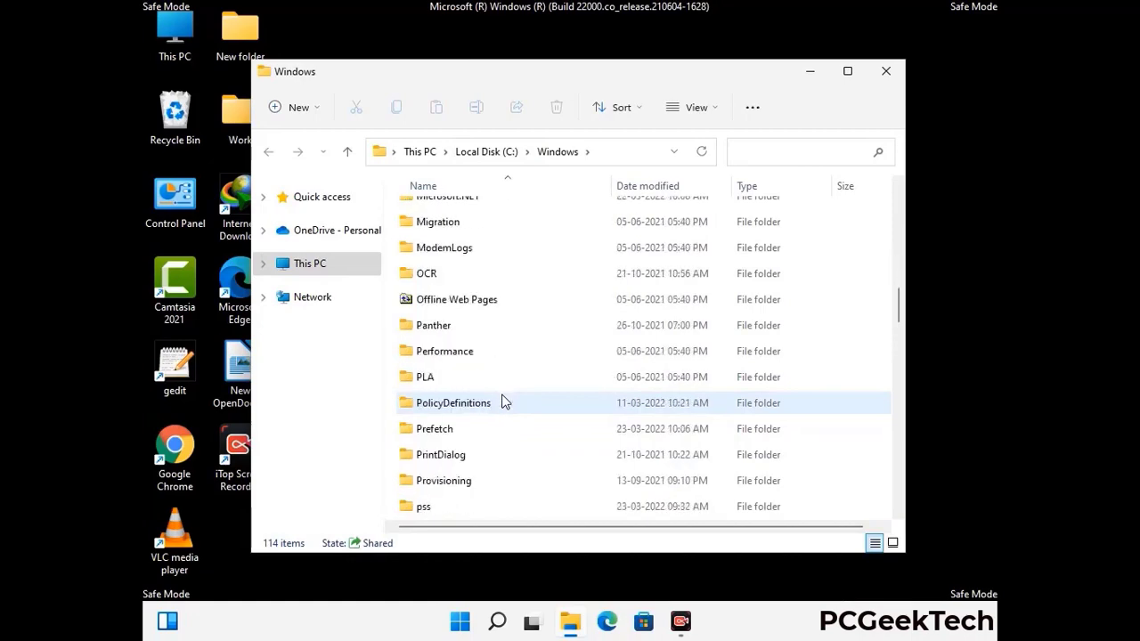
pyautogui.scroll(-6, 501, 402)
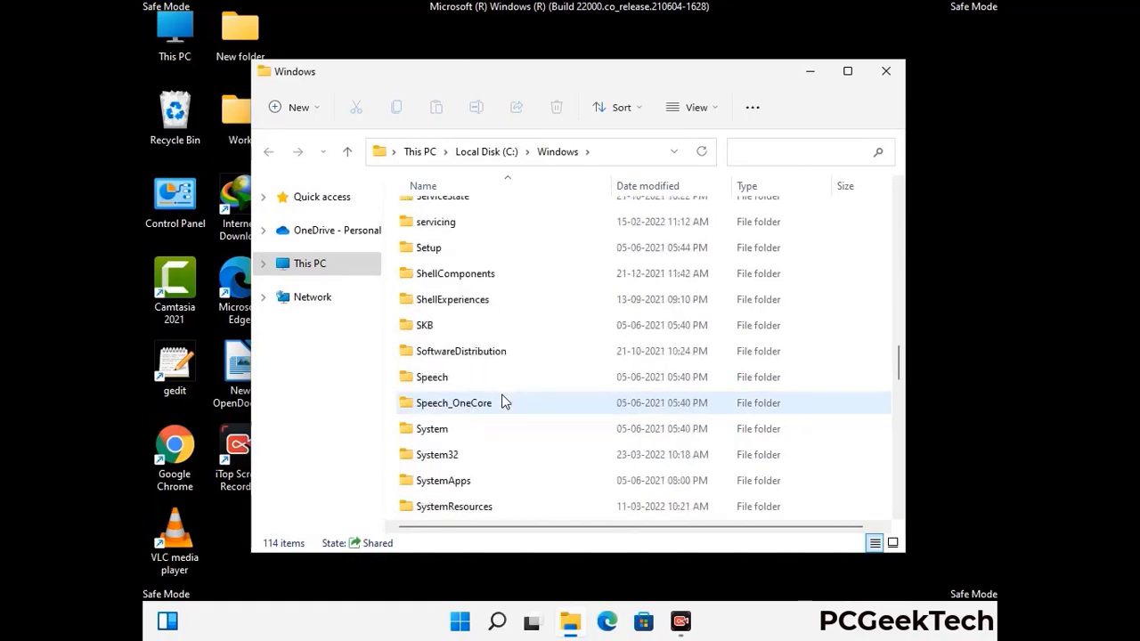
pyautogui.scroll(-2, 501, 402)
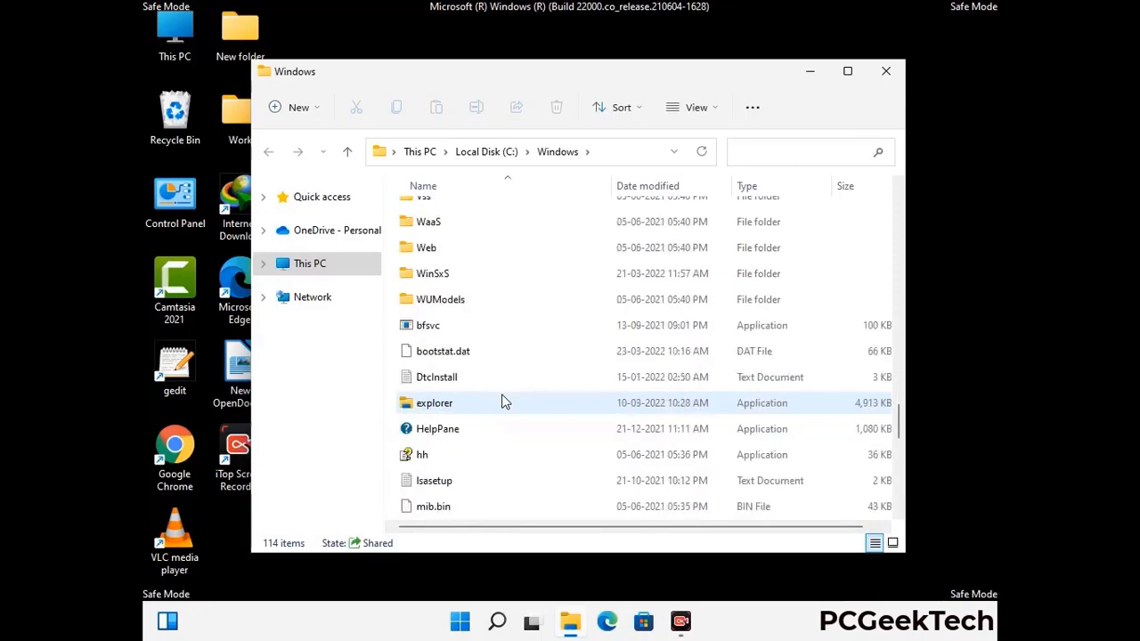
pyautogui.scroll(-9, 502, 401)
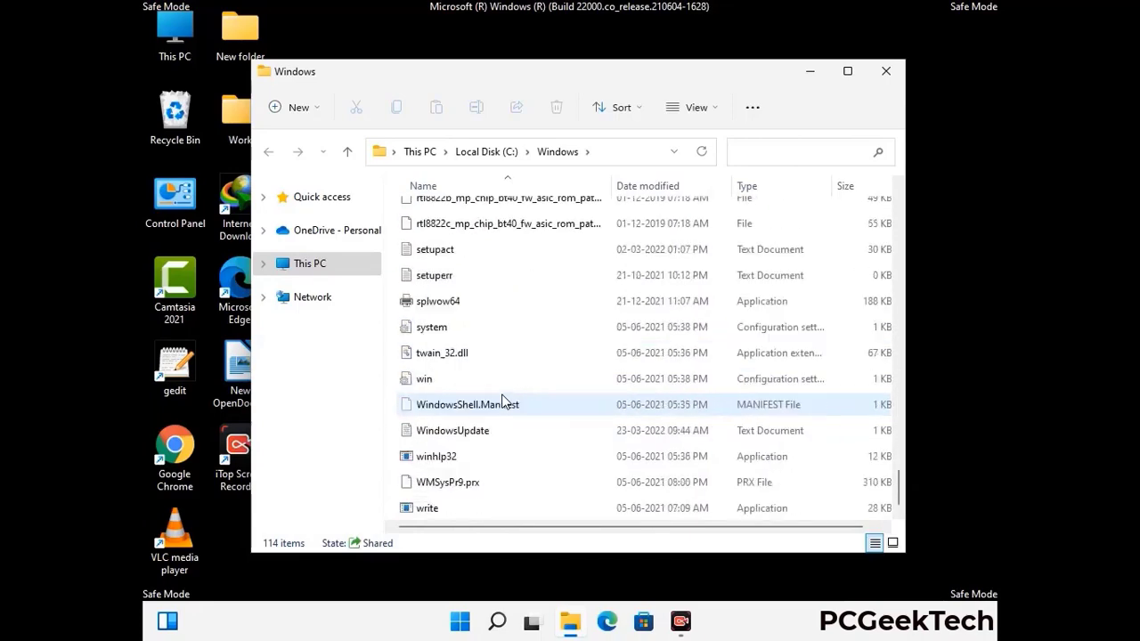
pyautogui.scroll(13, 502, 401)
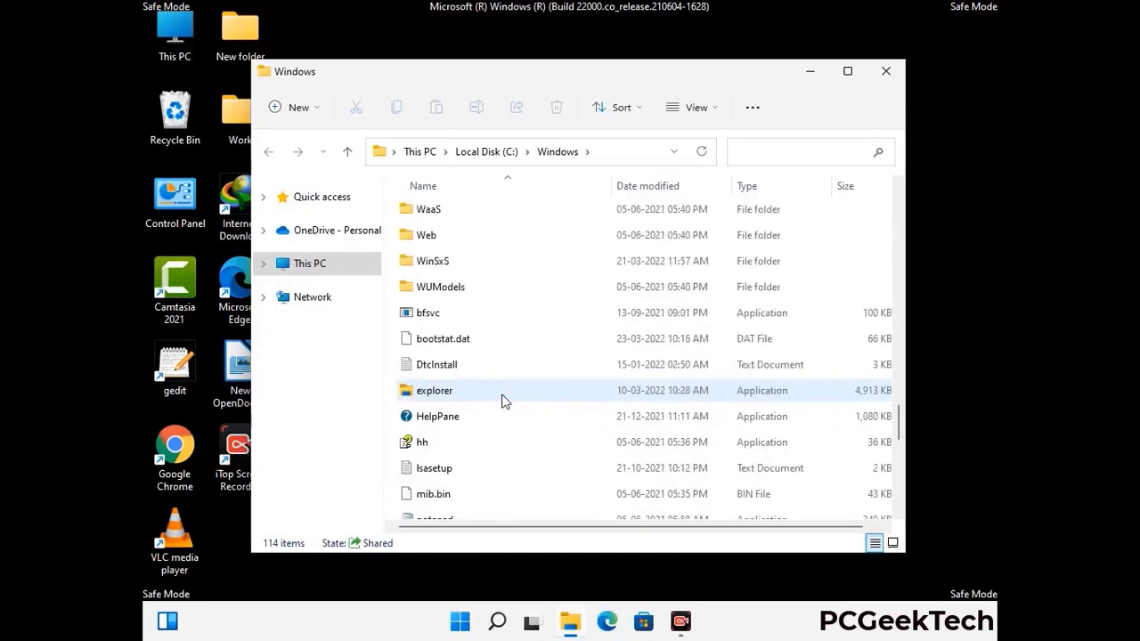
pyautogui.scroll(4, 501, 401)
pyautogui.scroll(3, 502, 402)
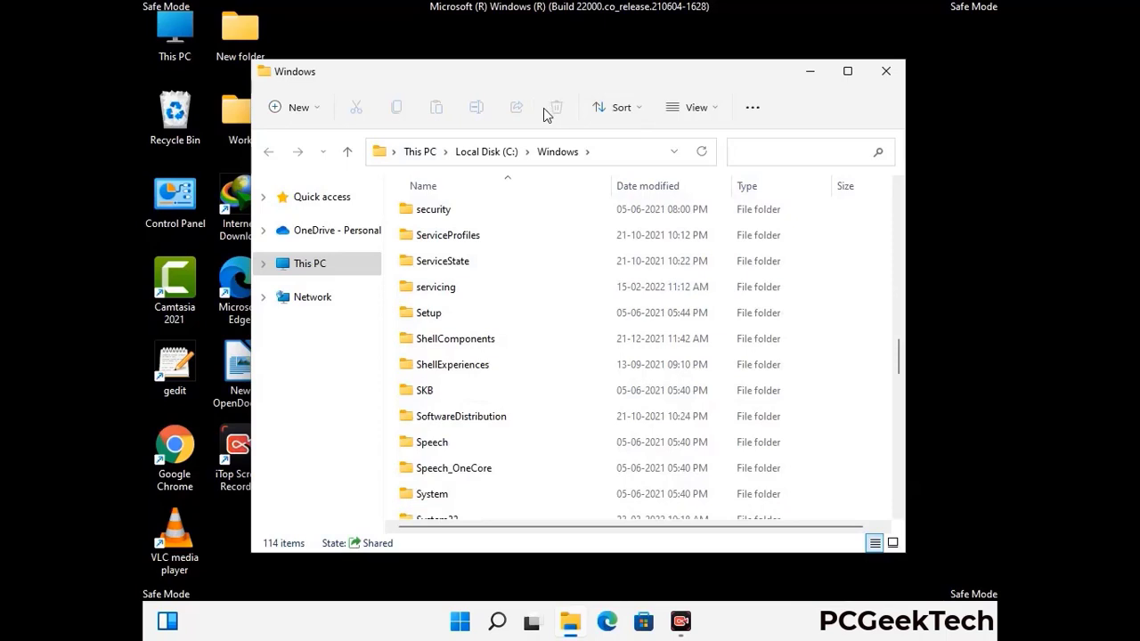
pyautogui.click(888, 71)
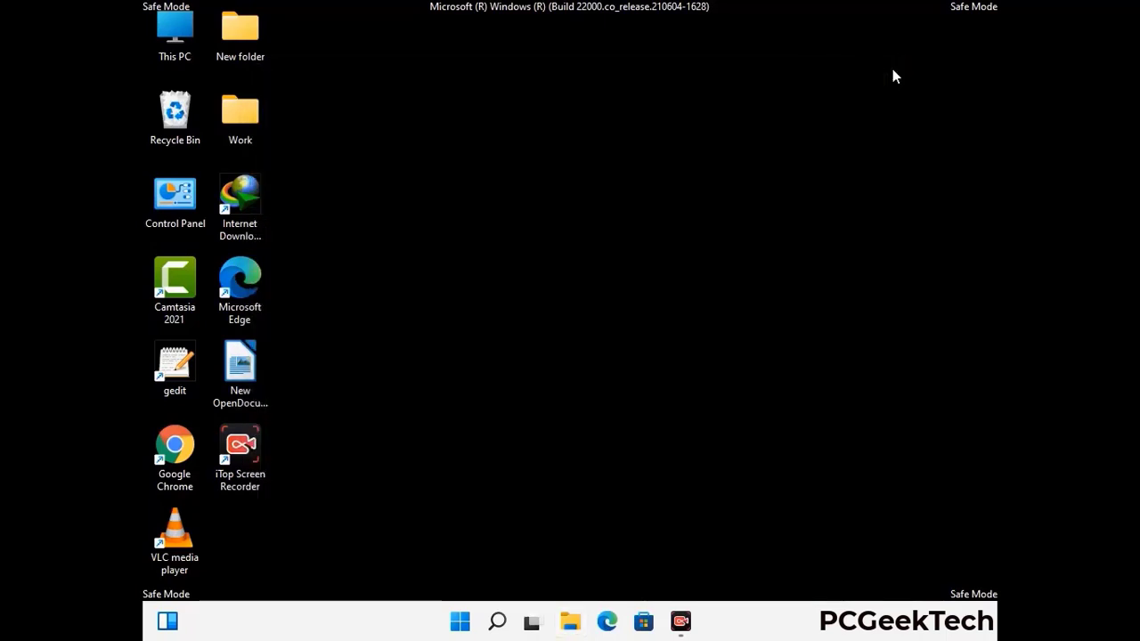
# Step: Delete all 100 items in %temp% (AppData\Local\Temp) and close the folder window
pyautogui.press('super+r')
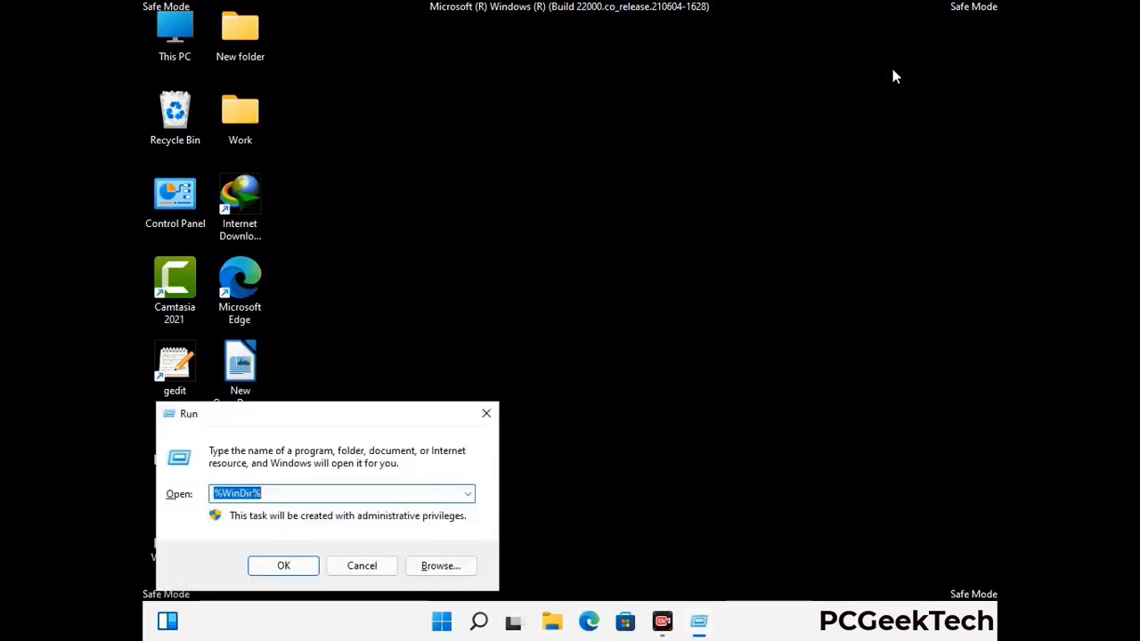
pyautogui.moveTo(376, 413); pyautogui.dragTo(647, 153)
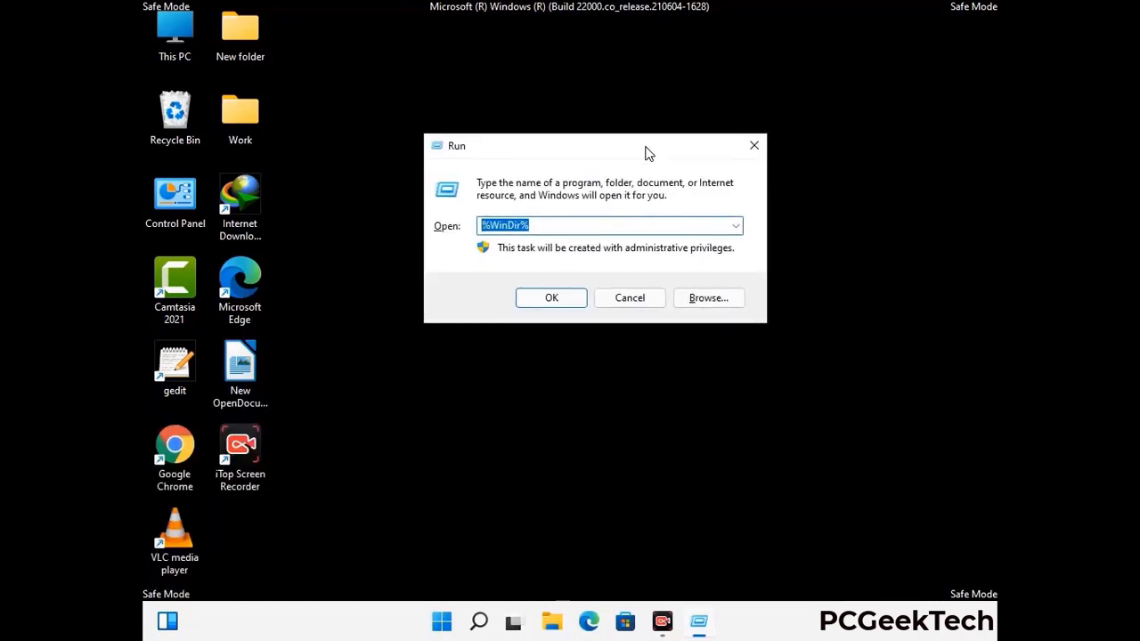
pyautogui.write('%temp')
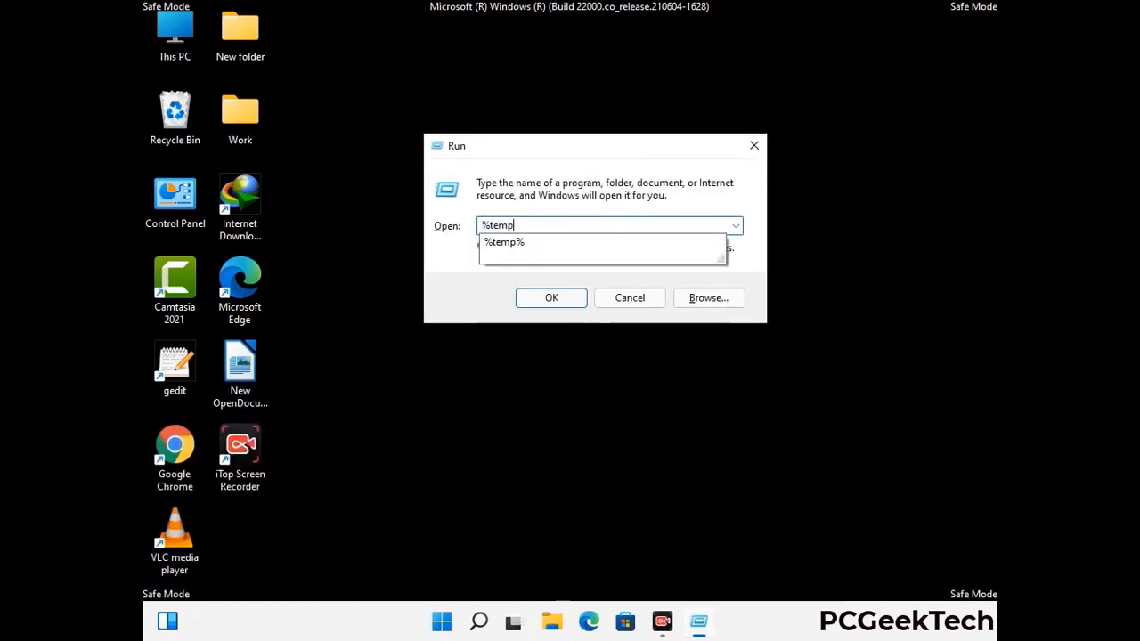
pyautogui.write('%')
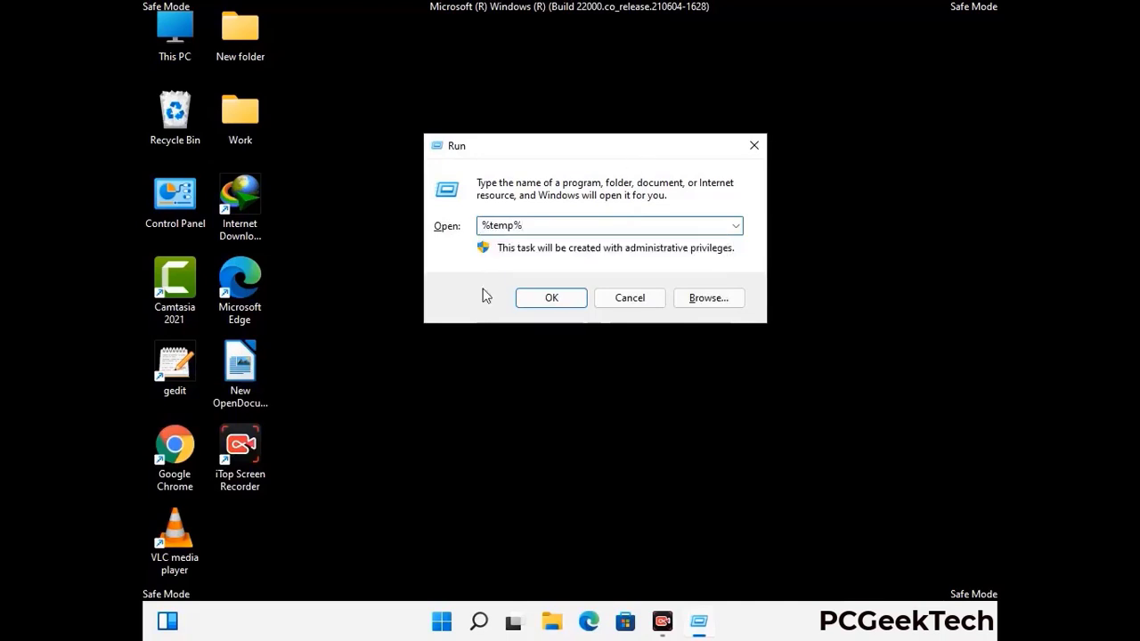
pyautogui.click(570, 297)
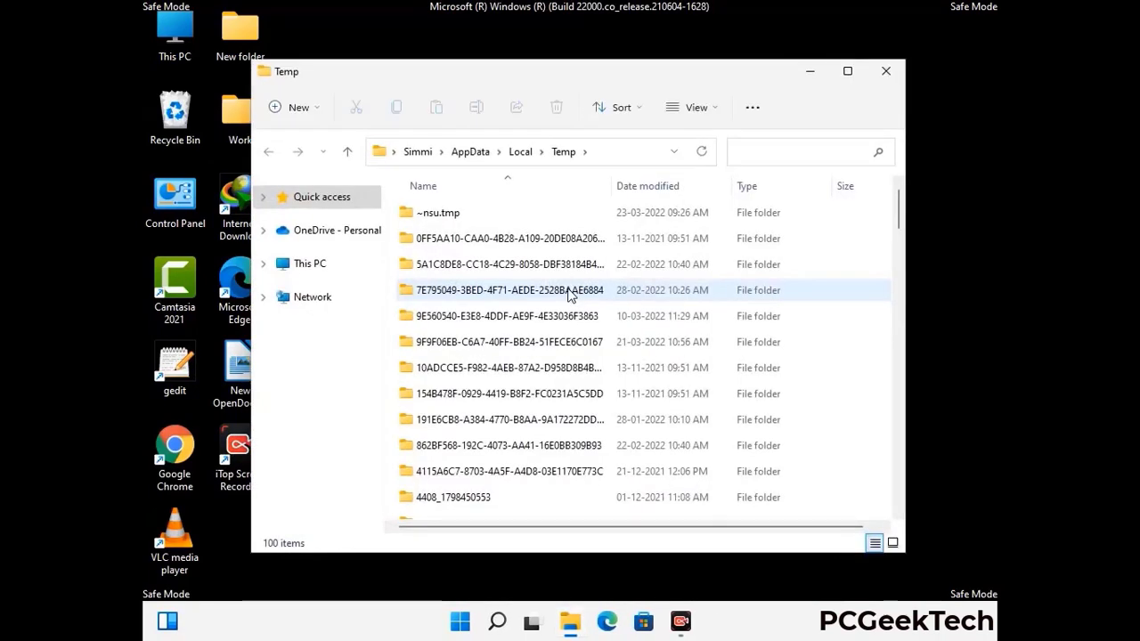
pyautogui.click(517, 343)
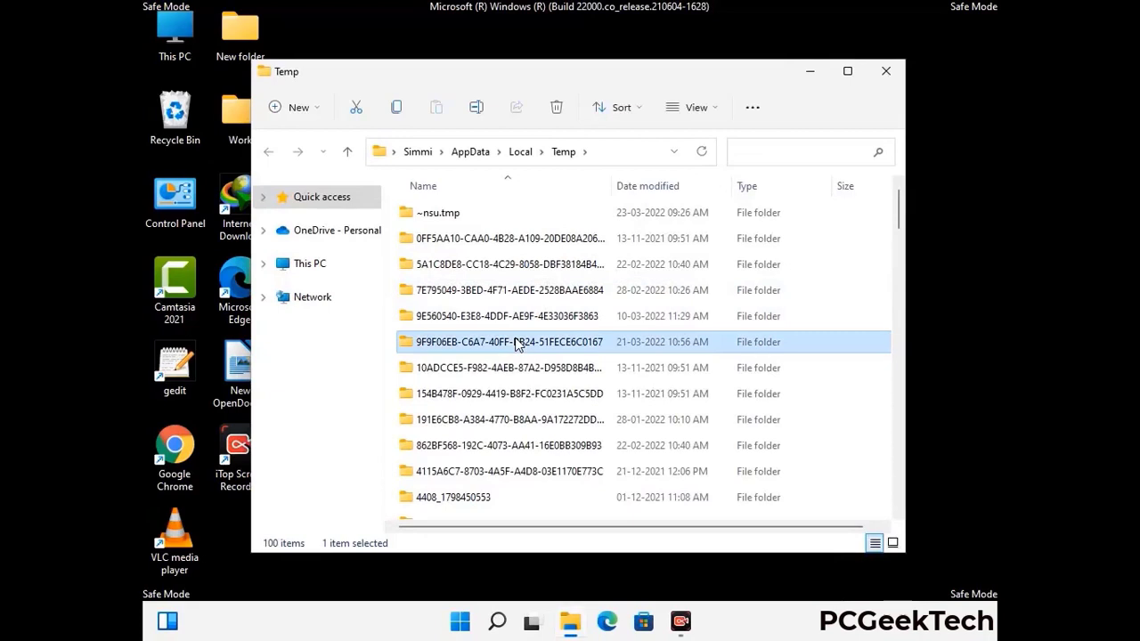
pyautogui.hotkey('ctrl', 'a')
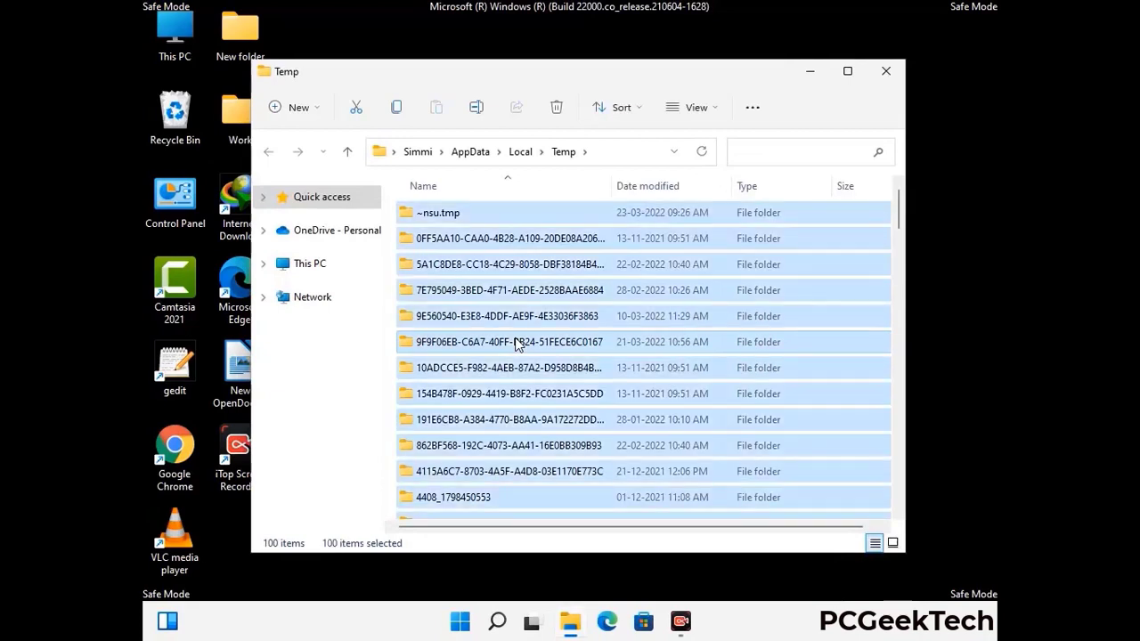
pyautogui.click(558, 108)
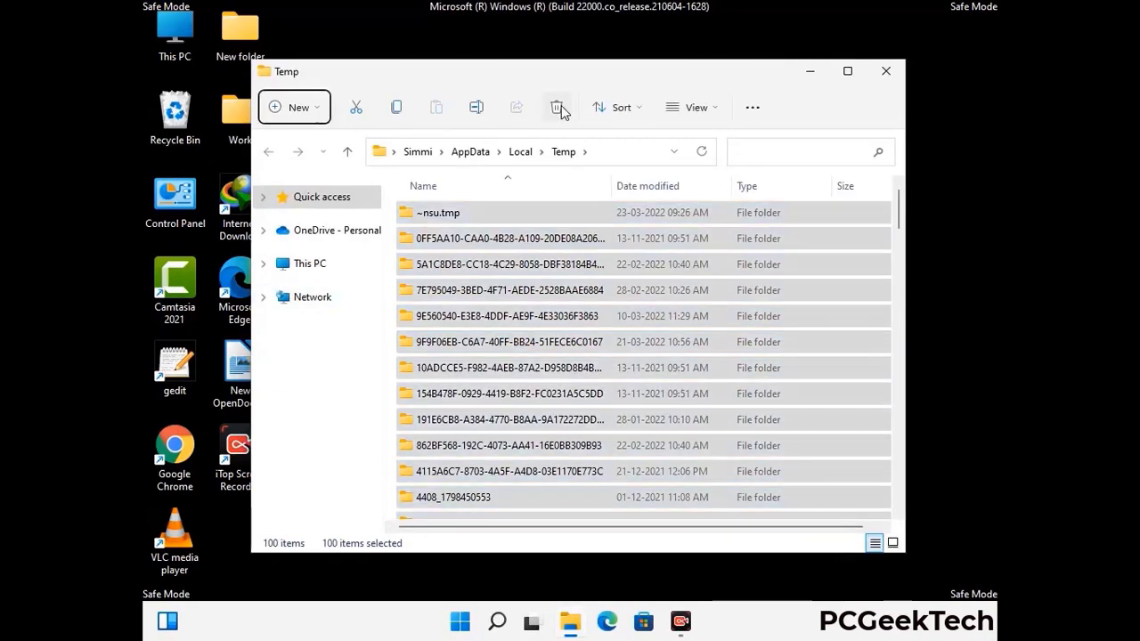
pyautogui.click(886, 71)
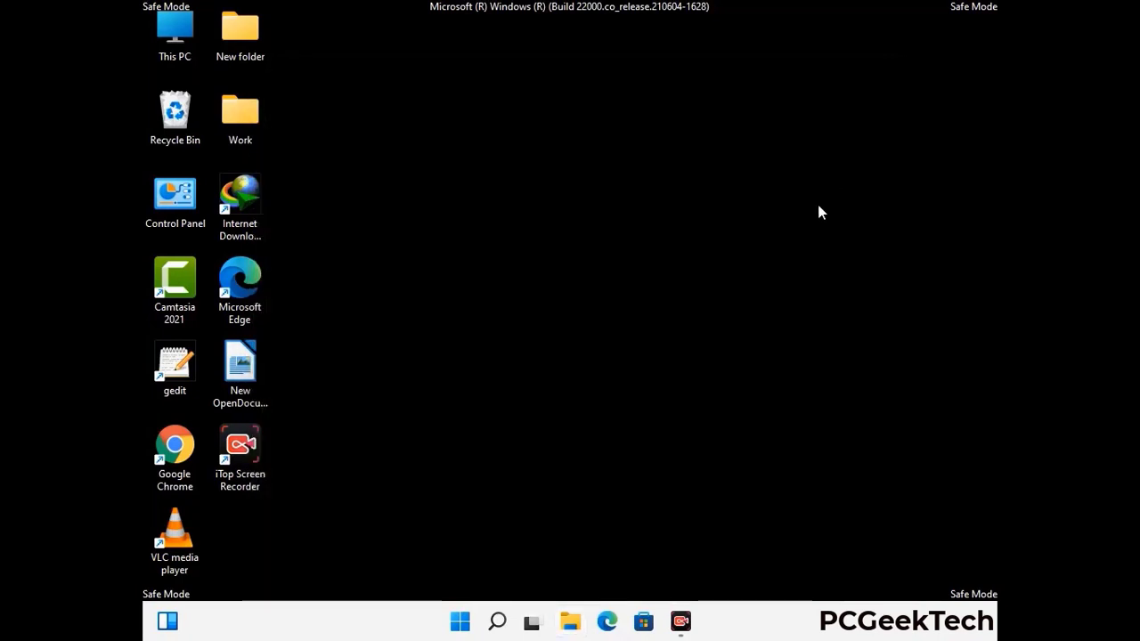
# Step: Delete all six items in C:\Windows\Temp, opened via Run 'temp', and close the window
pyautogui.press('super+r')
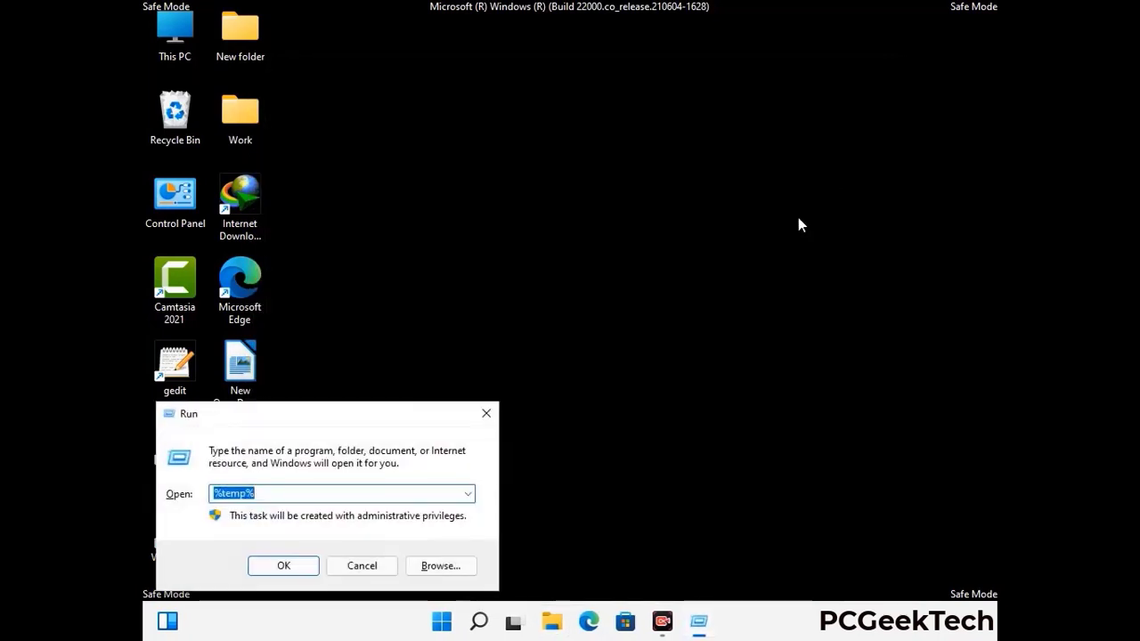
pyautogui.moveTo(396, 411); pyautogui.dragTo(651, 166)
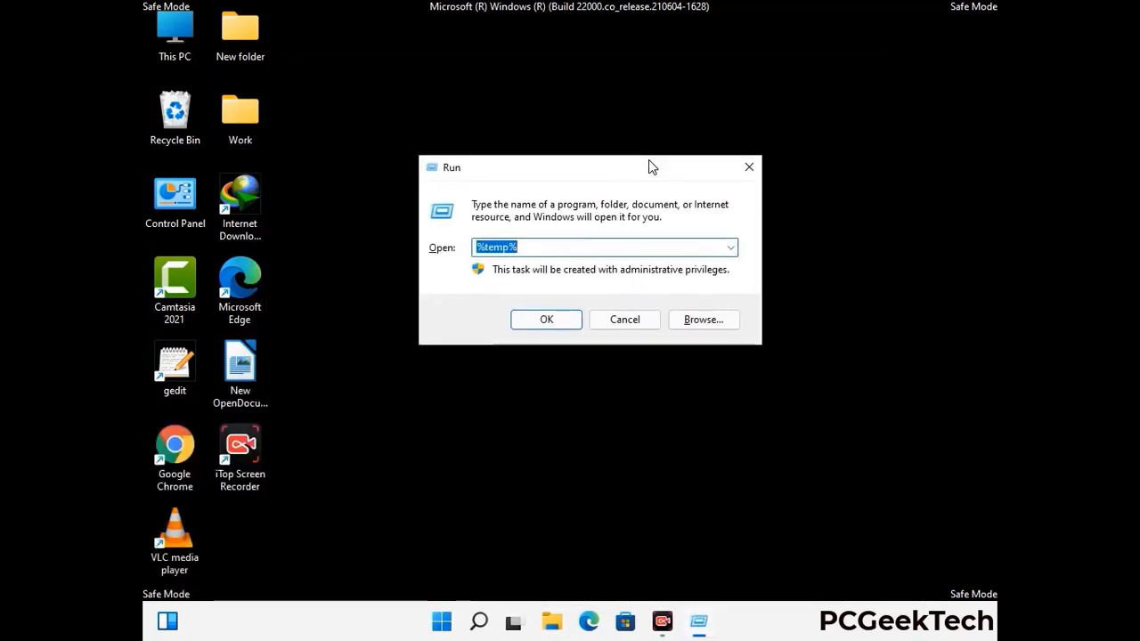
pyautogui.write('temp')
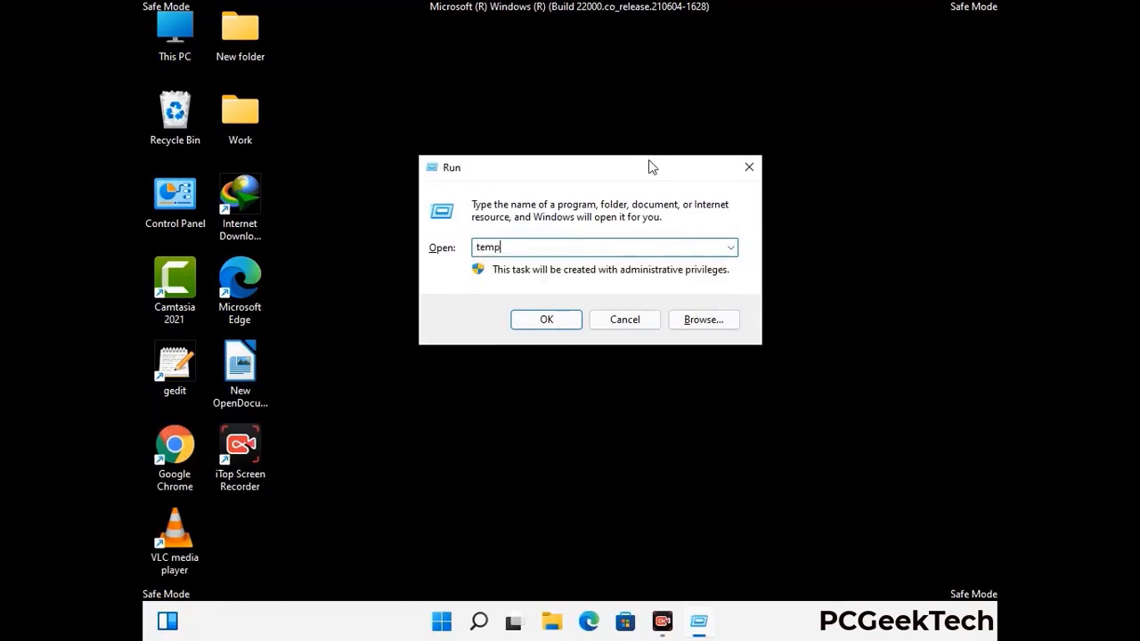
pyautogui.press('Return')
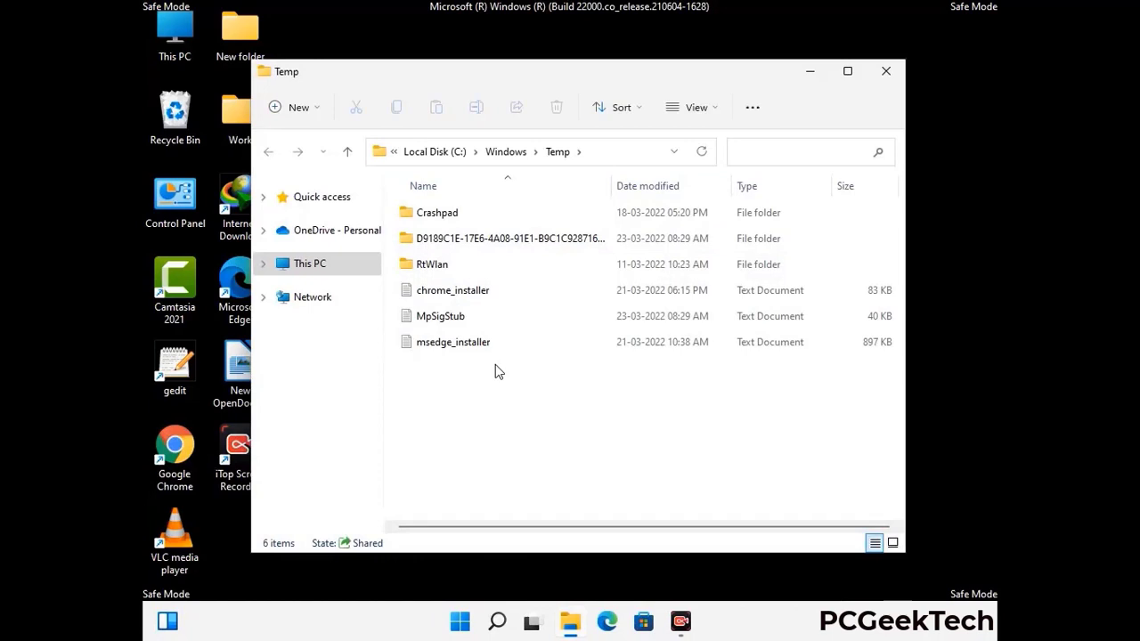
pyautogui.hotkey('ctrl', 'a')
pyautogui.click(556, 107)
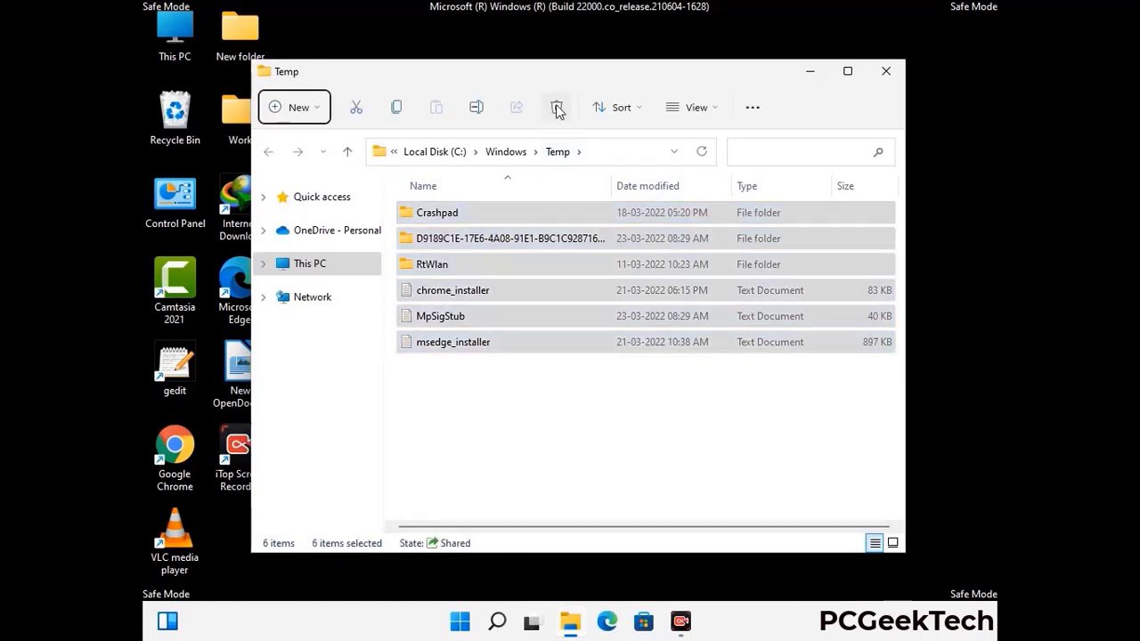
pyautogui.click(888, 73)
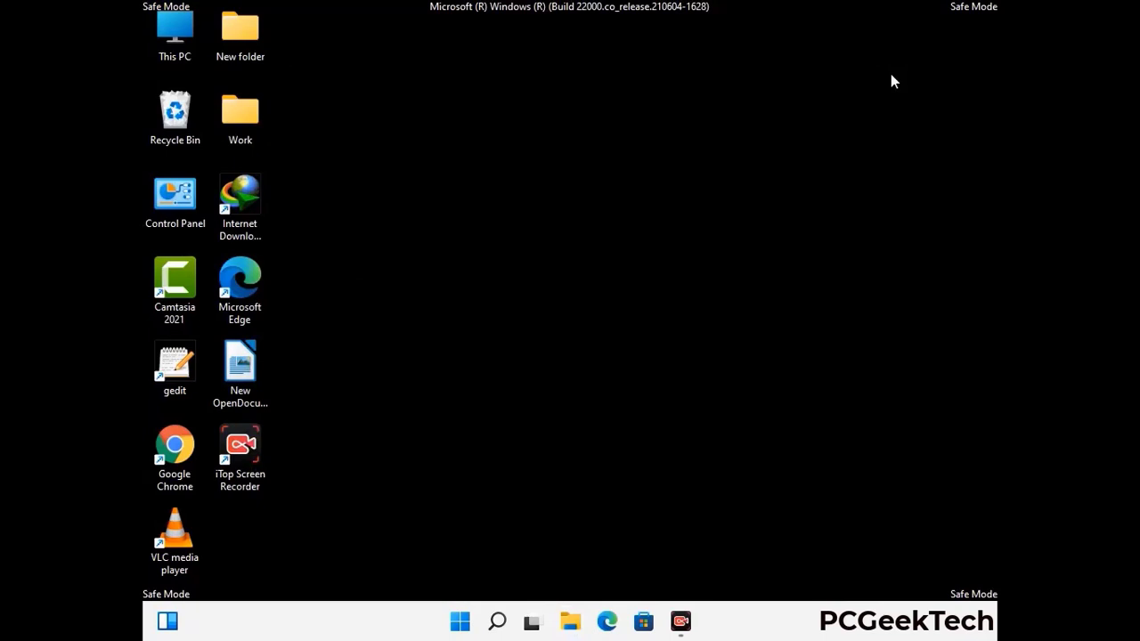
# Step: Launch Registry Editor with the regedit command from the Run box
pyautogui.press('super+r')
pyautogui.moveTo(348, 415); pyautogui.dragTo(593, 142)
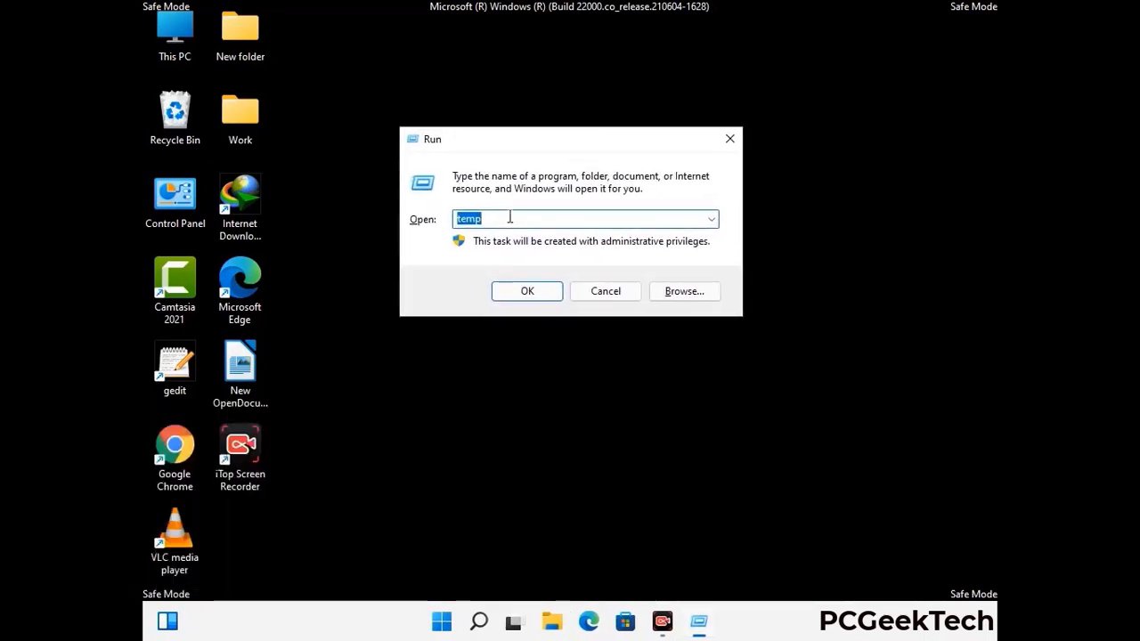
pyautogui.write('regedit')
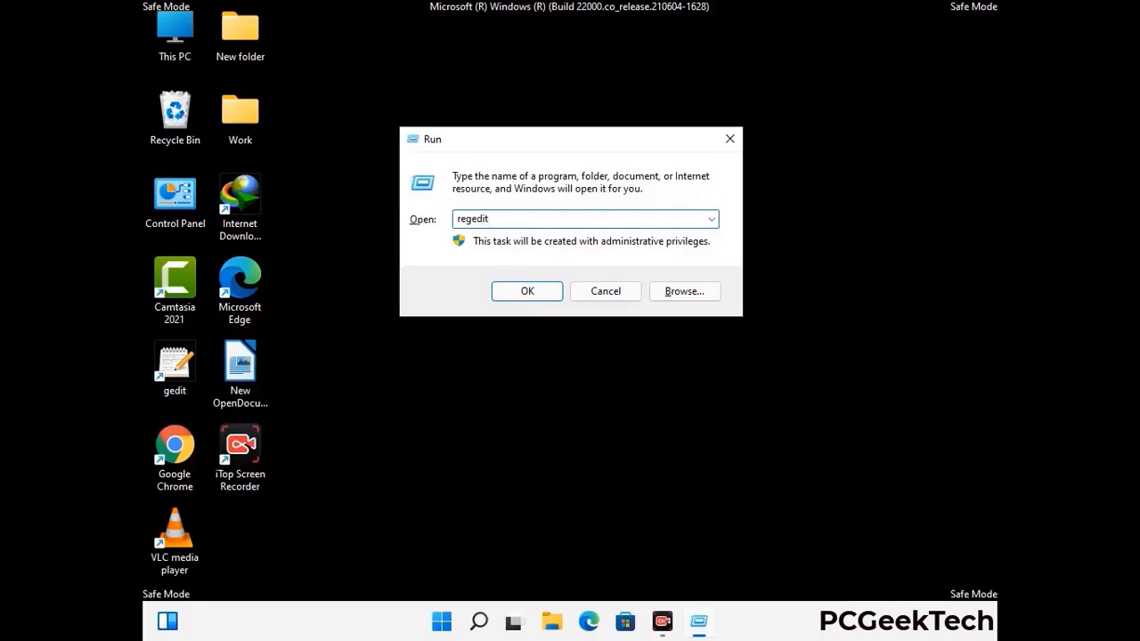
pyautogui.doubleClick(508, 215)
pyautogui.press('Return')
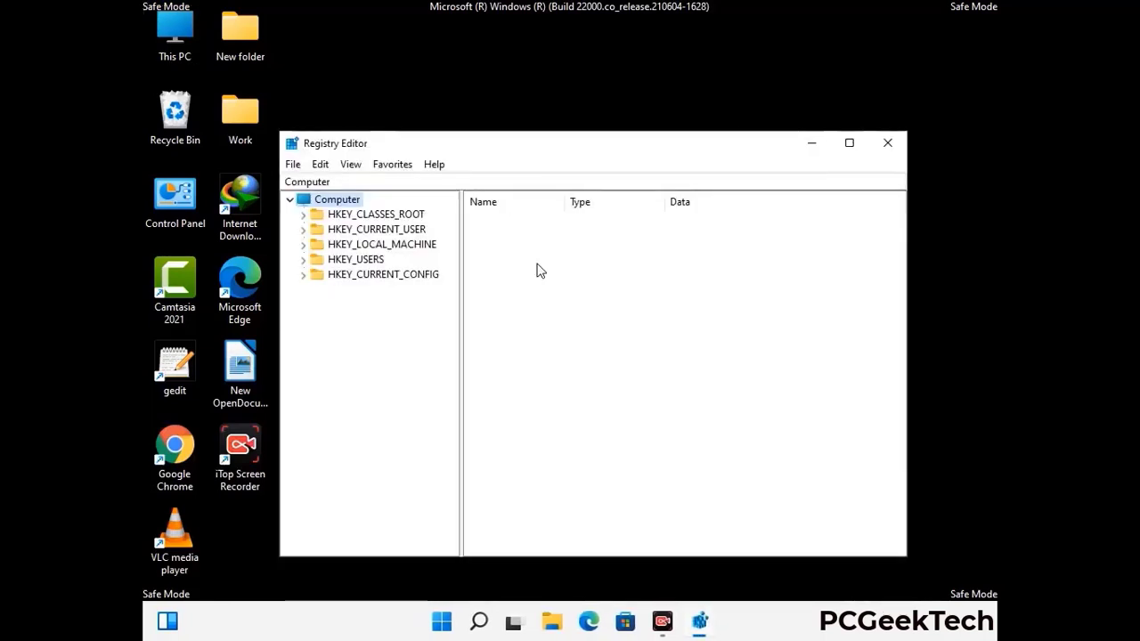
# Step: Expand HKEY_CURRENT_USER > Software > Microsoft in the key tree
pyautogui.click(382, 244)
pyautogui.click(302, 229)
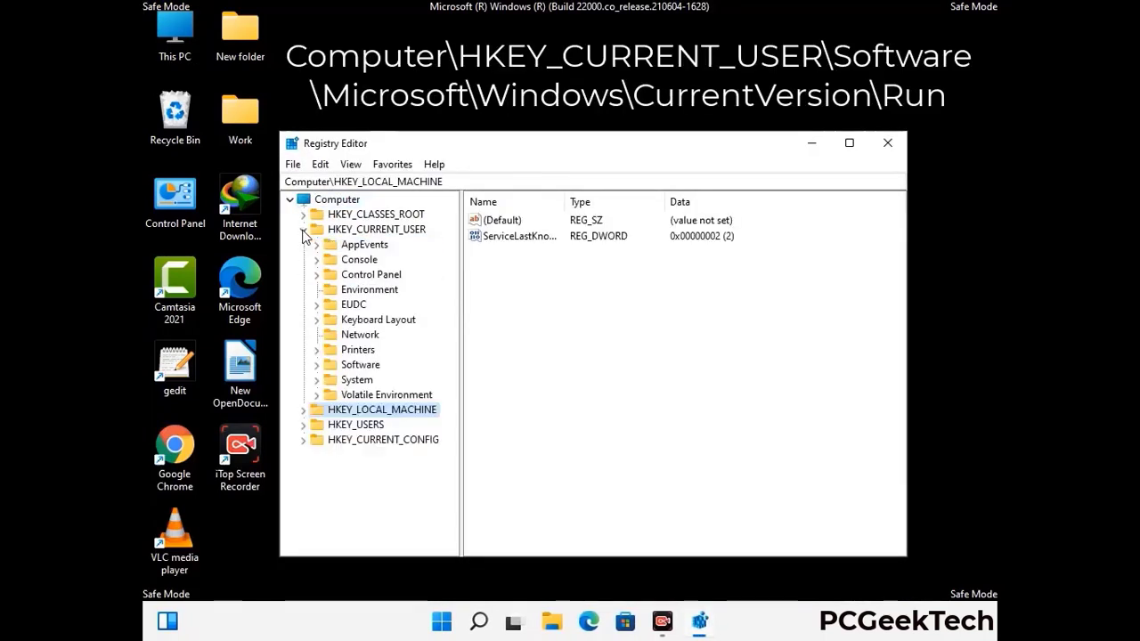
pyautogui.click(355, 367)
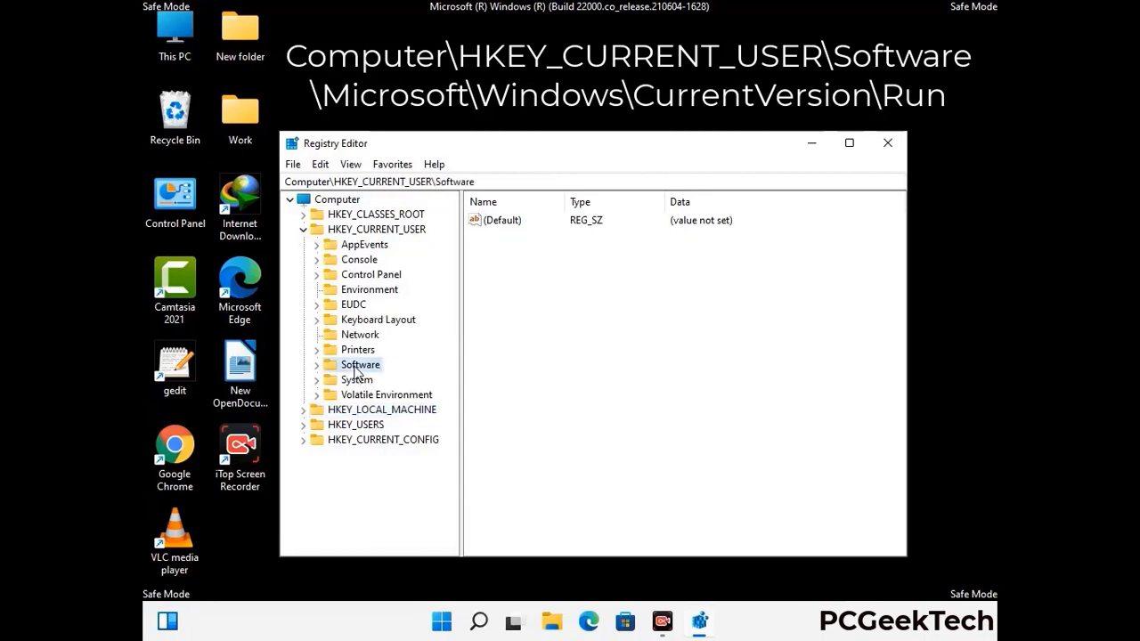
pyautogui.click(316, 365)
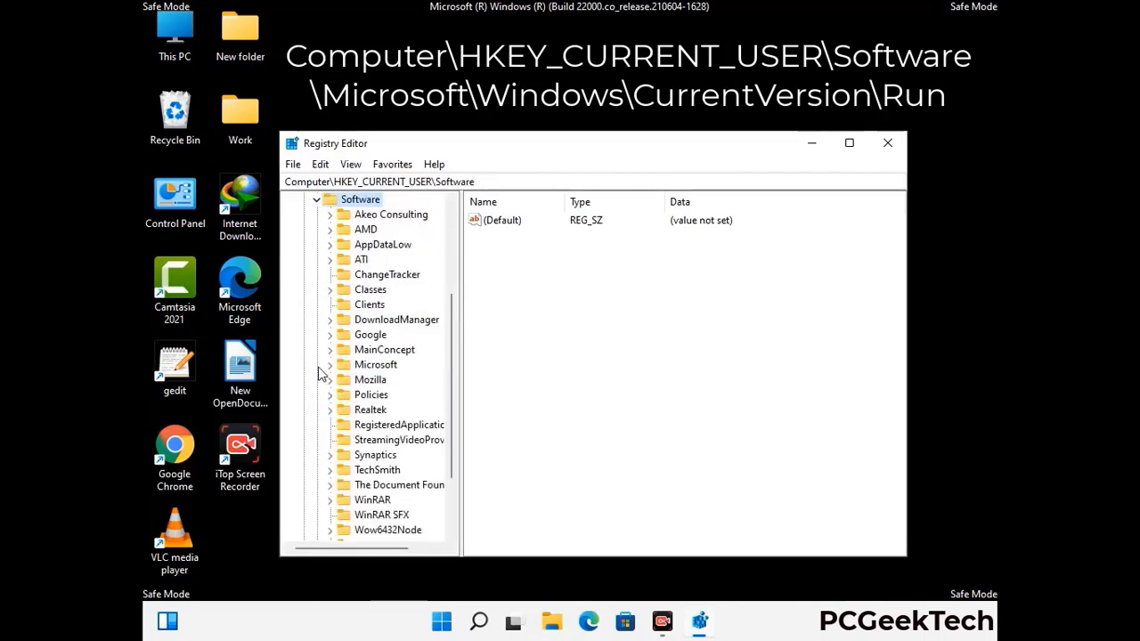
pyautogui.click(374, 365)
pyautogui.click(329, 364)
pyautogui.scroll(-2, 411, 389)
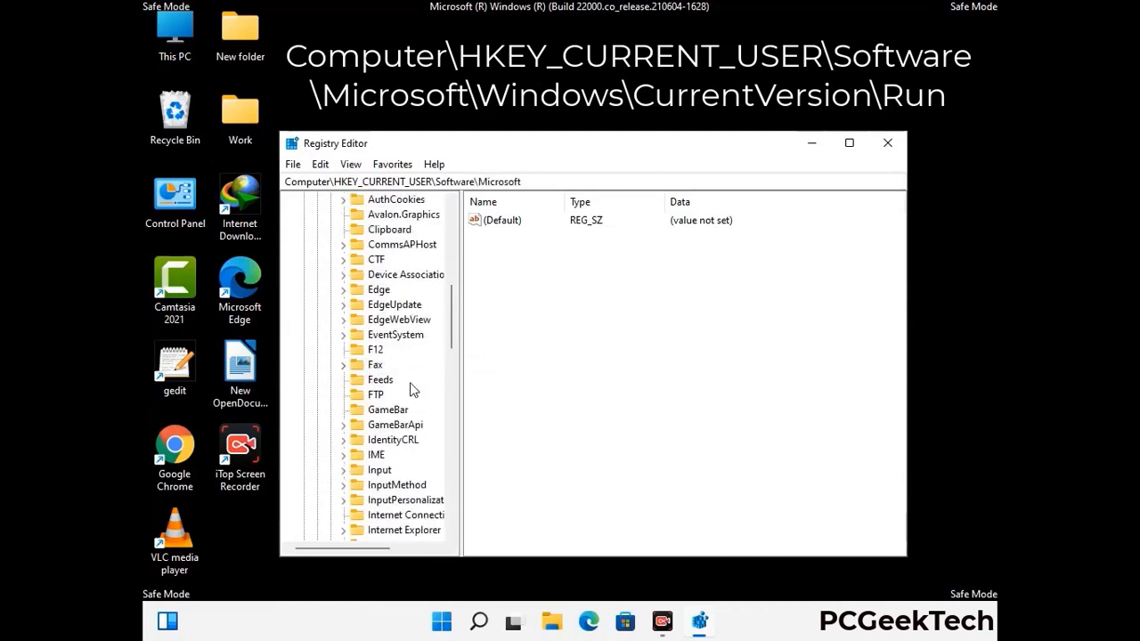
pyautogui.scroll(-2, 411, 389)
pyautogui.scroll(-1, 412, 389)
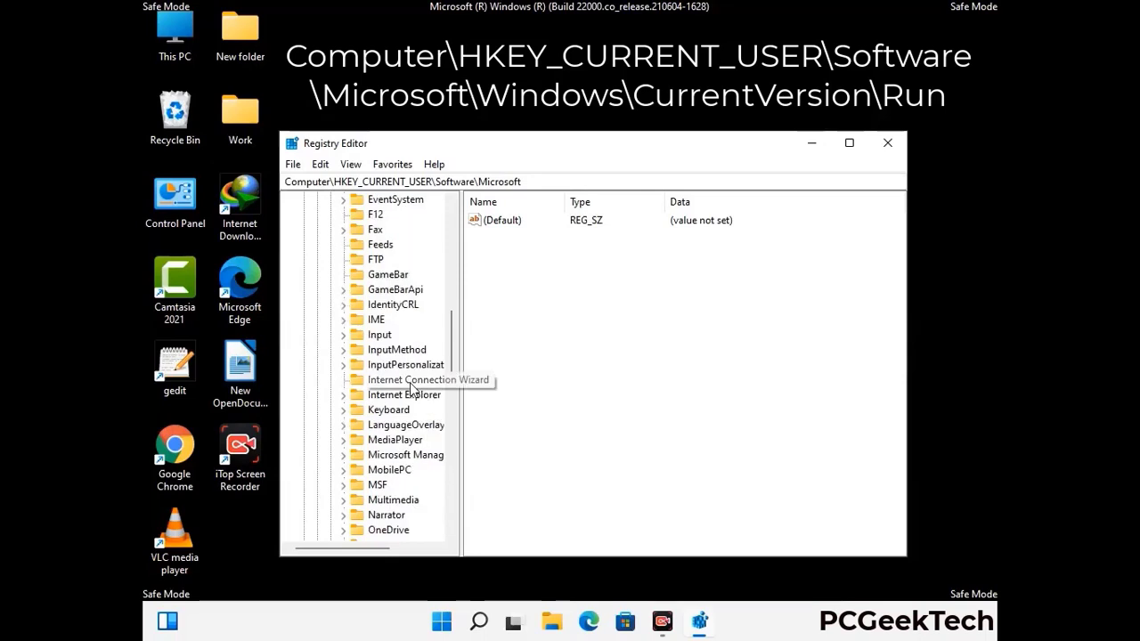
pyautogui.scroll(-2, 411, 389)
pyautogui.scroll(-7, 412, 389)
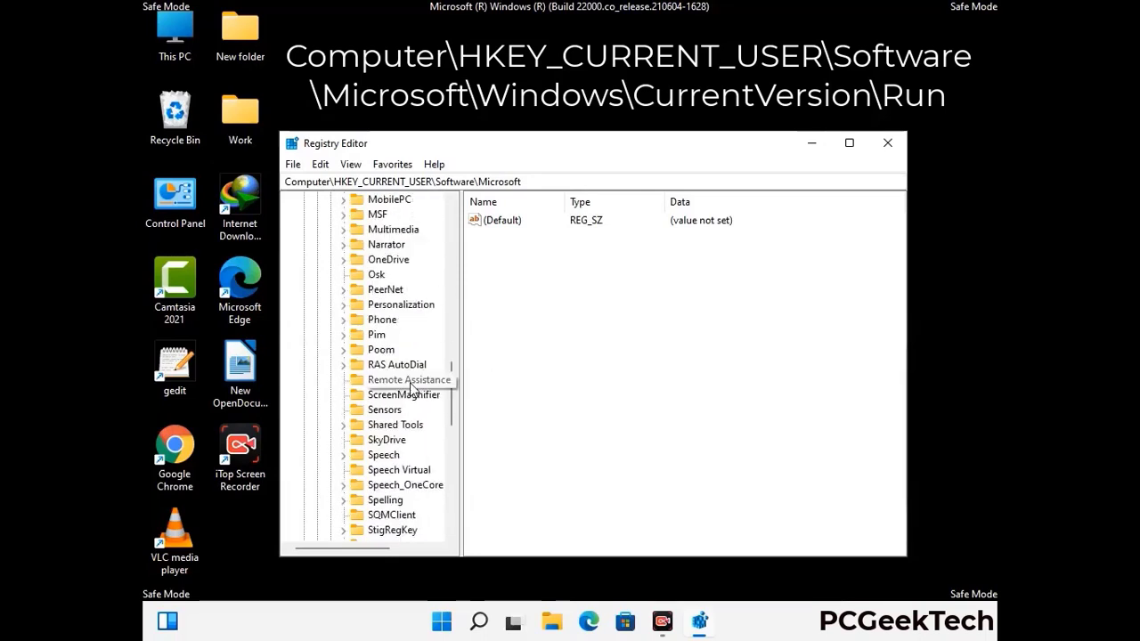
pyautogui.scroll(-2, 411, 390)
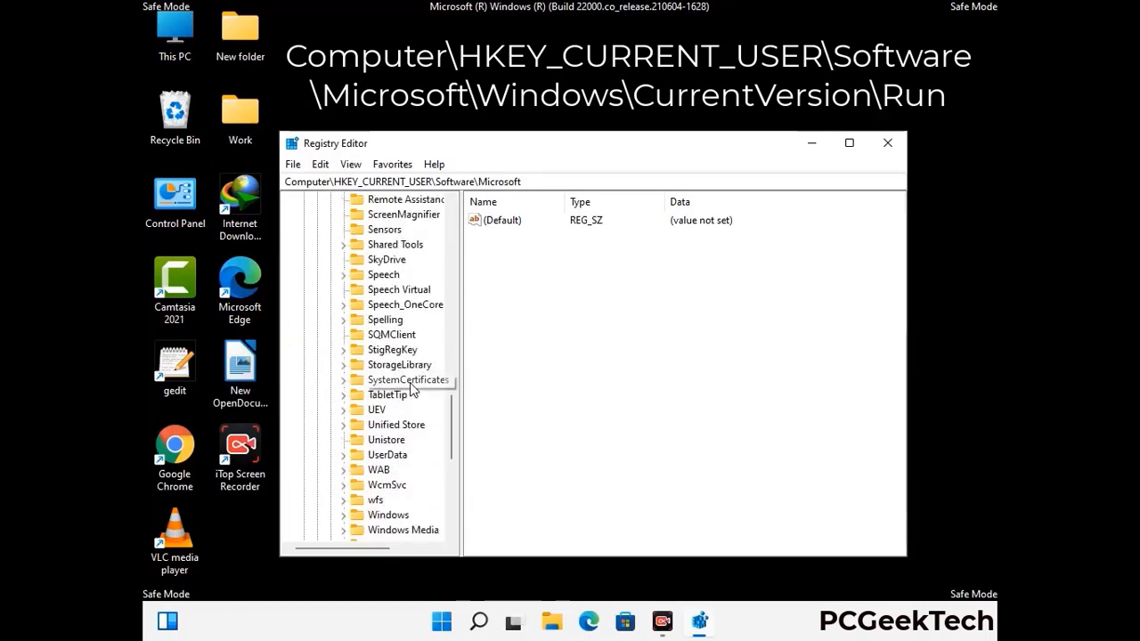
pyautogui.scroll(-1, 411, 389)
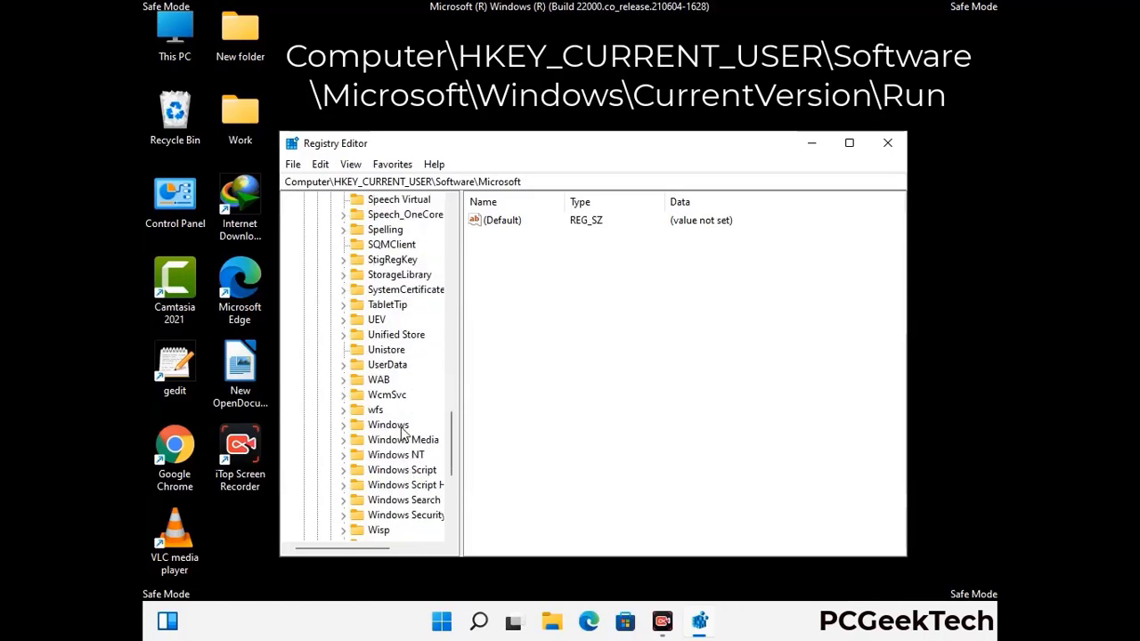
# Step: Open Windows > CurrentVersion > Run to list the four startup entries
pyautogui.doubleClick(399, 426)
pyautogui.doubleClick(413, 413)
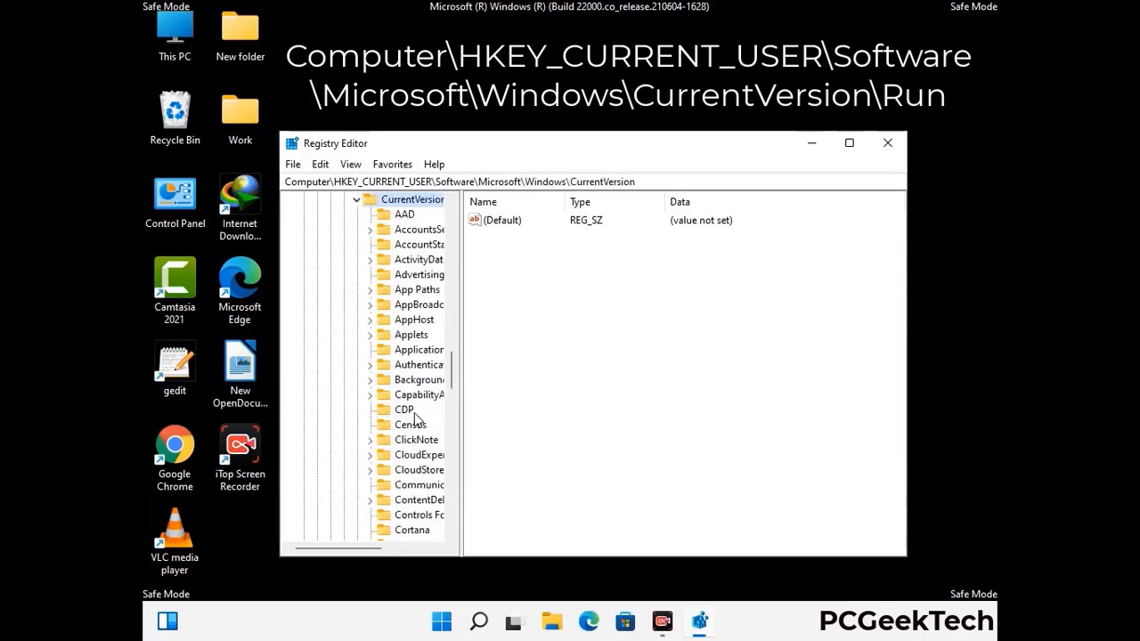
pyautogui.scroll(-4, 408, 392)
pyautogui.scroll(-3, 407, 390)
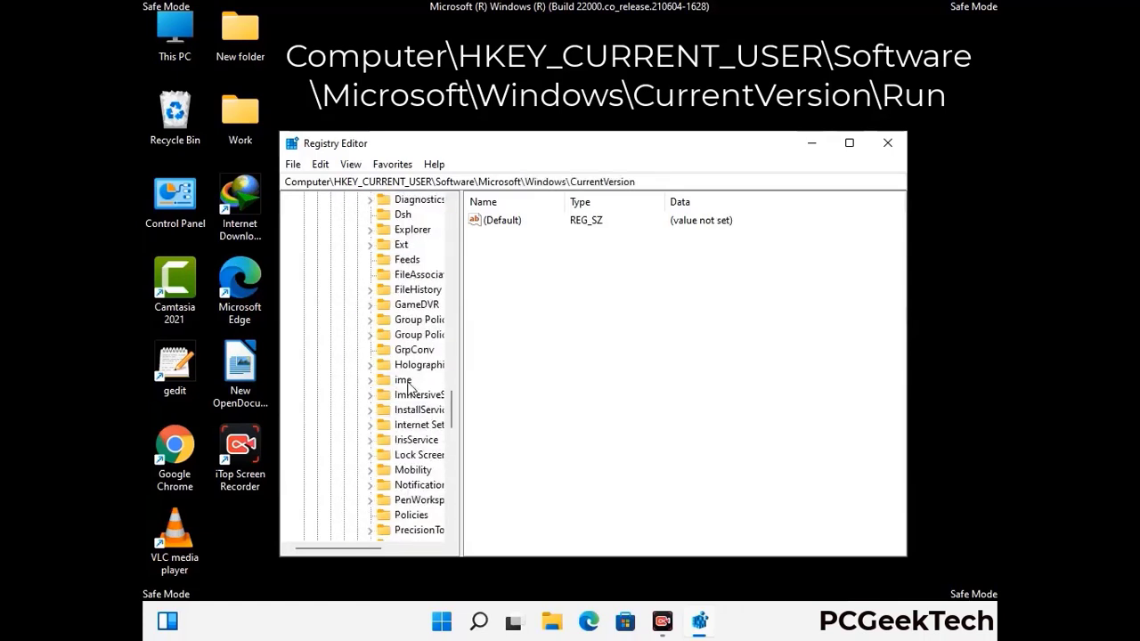
pyautogui.scroll(-4, 408, 389)
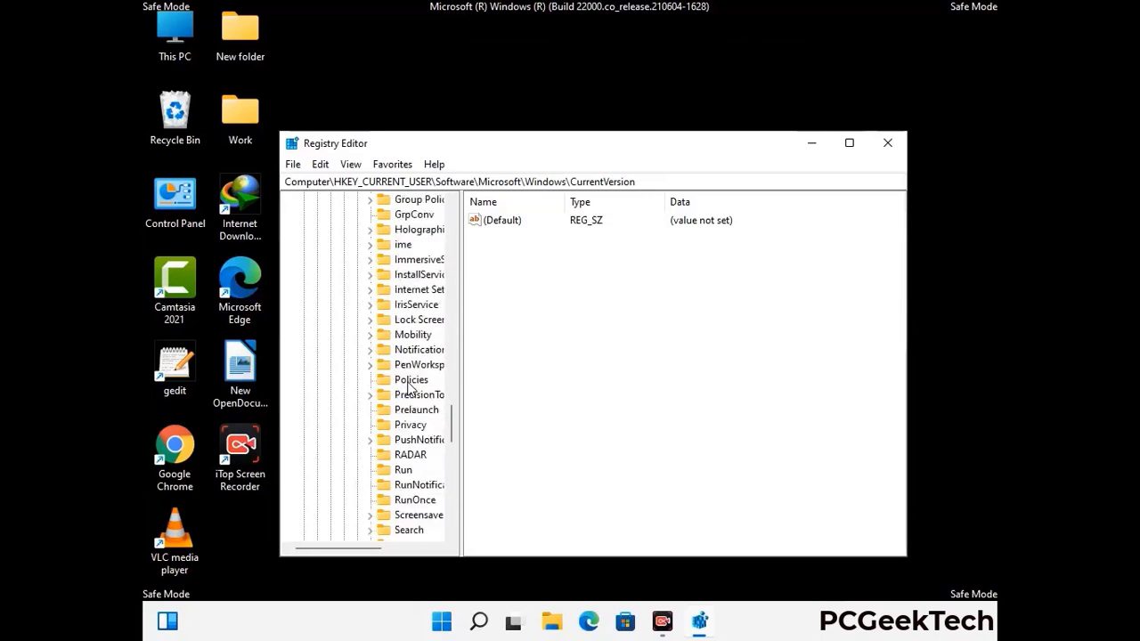
pyautogui.click(403, 425)
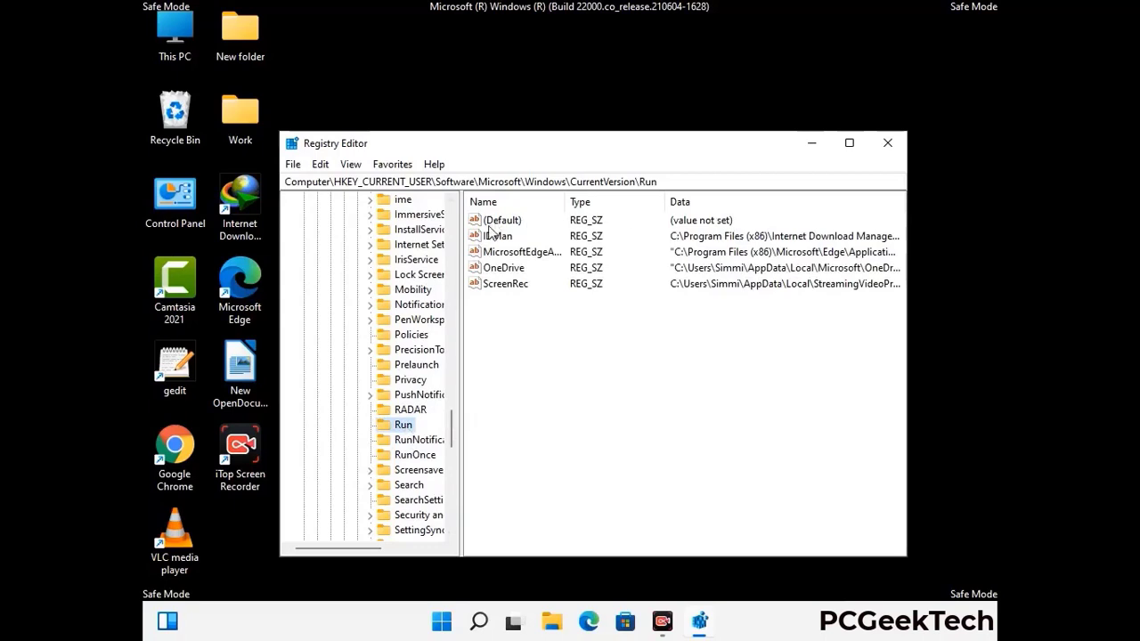
# Step: Delete the ScreenRec value from the Run key and confirm the deletion
pyautogui.click(504, 285)
pyautogui.click(577, 287)
pyautogui.click(516, 290)
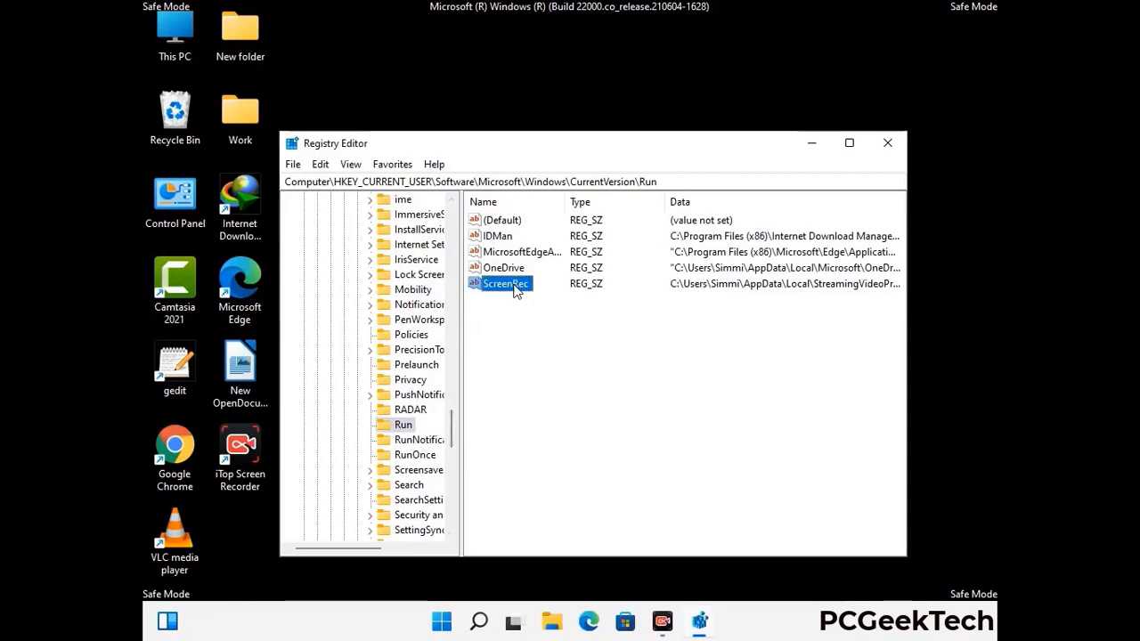
pyautogui.rightClick(515, 288)
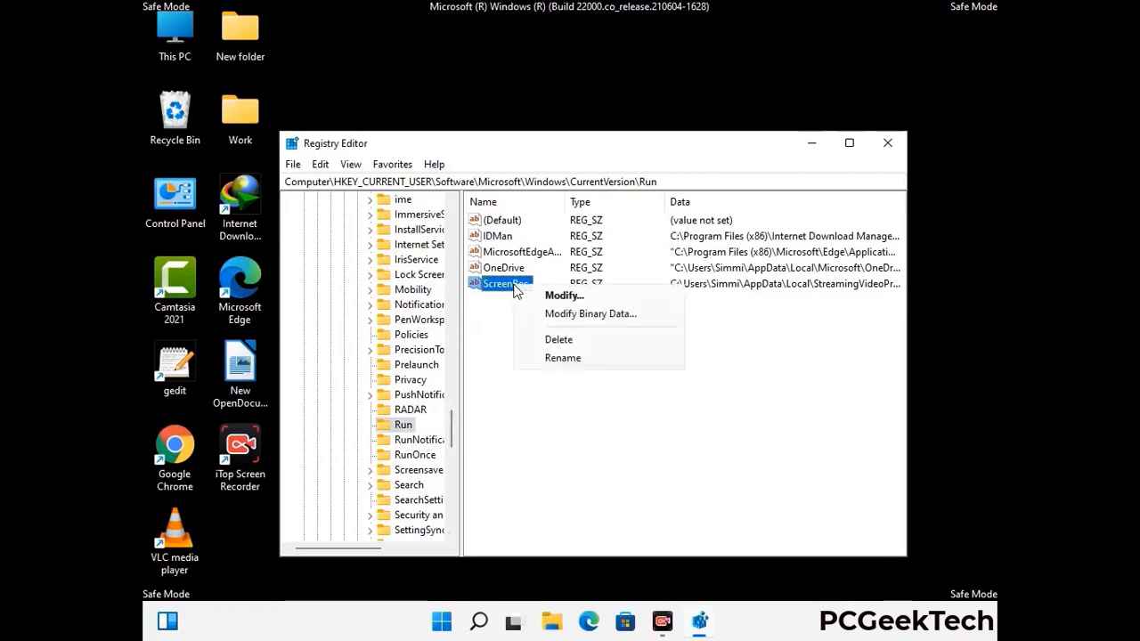
pyautogui.click(546, 338)
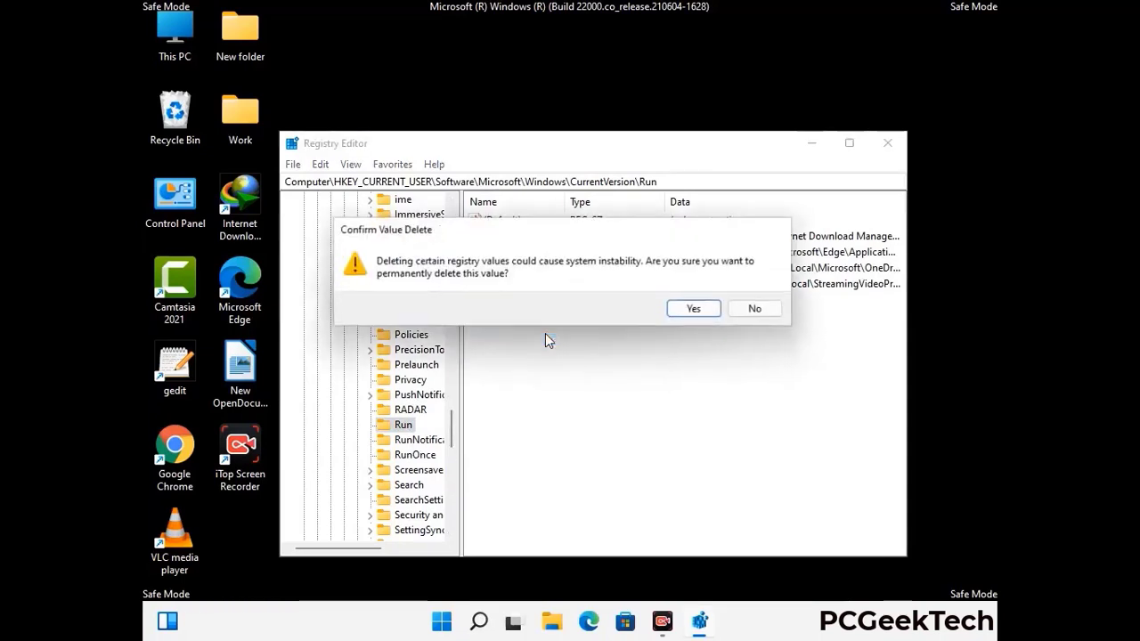
pyautogui.click(696, 310)
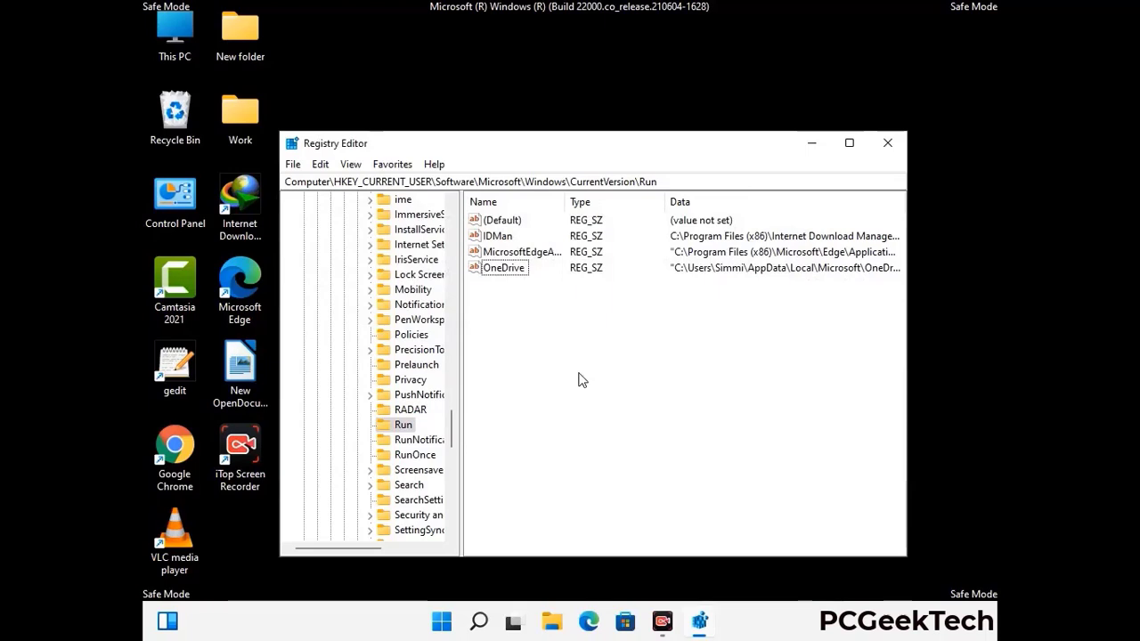
# Step: Search the registry for 'Virus Nam', then dismiss the search and close Registry Editor
pyautogui.hotkey('ctrl', 'f')
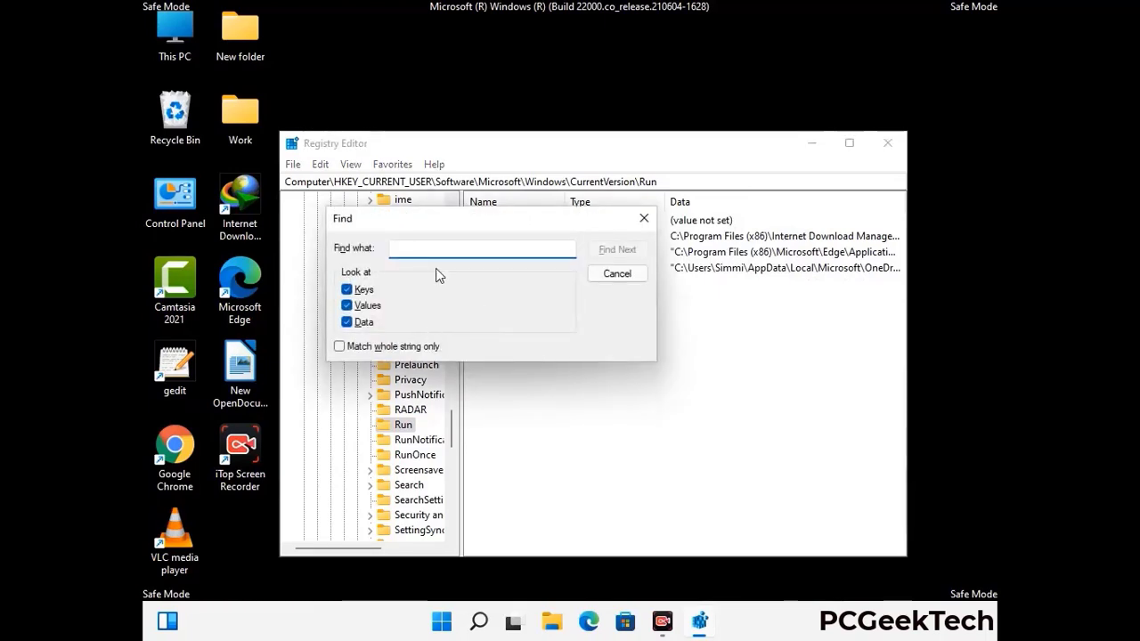
pyautogui.write('Virus Name')
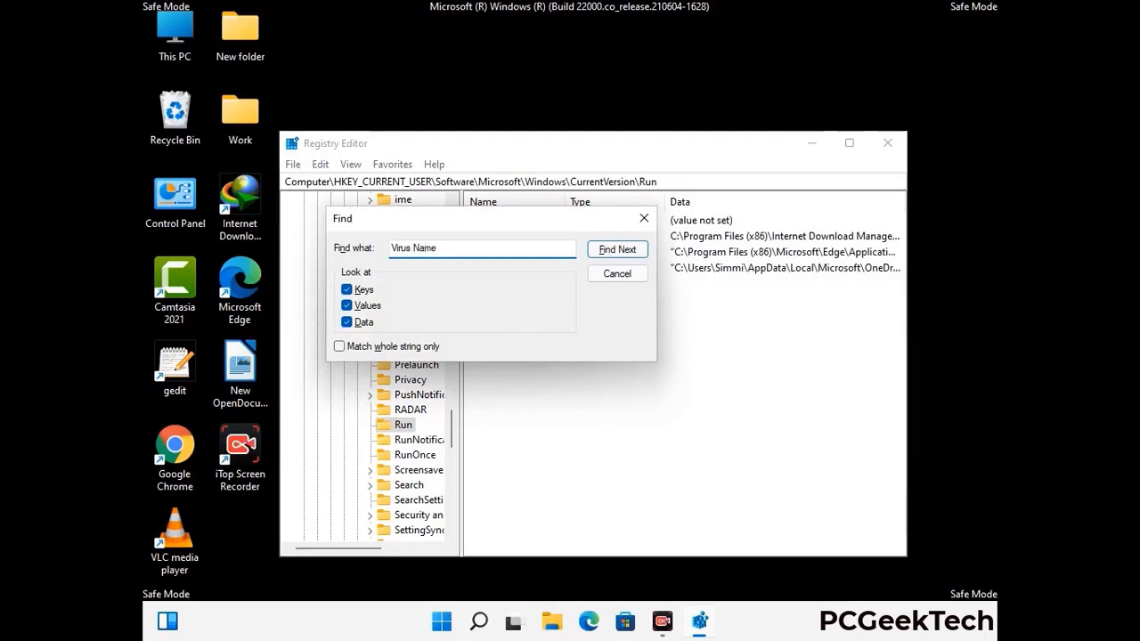
pyautogui.click(603, 253)
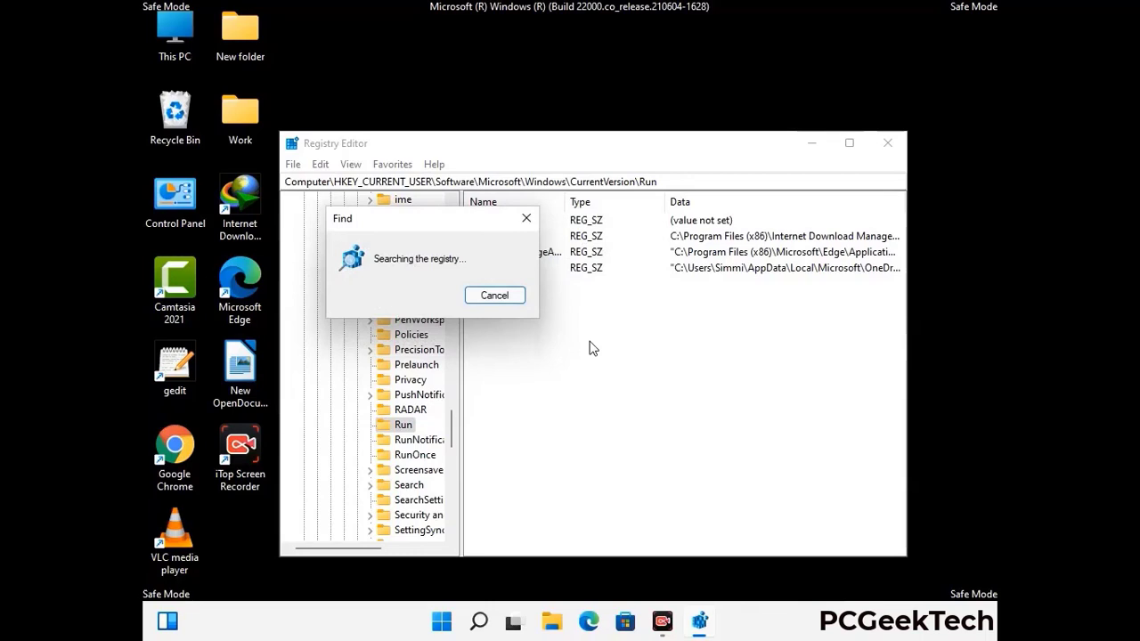
pyautogui.click(527, 219)
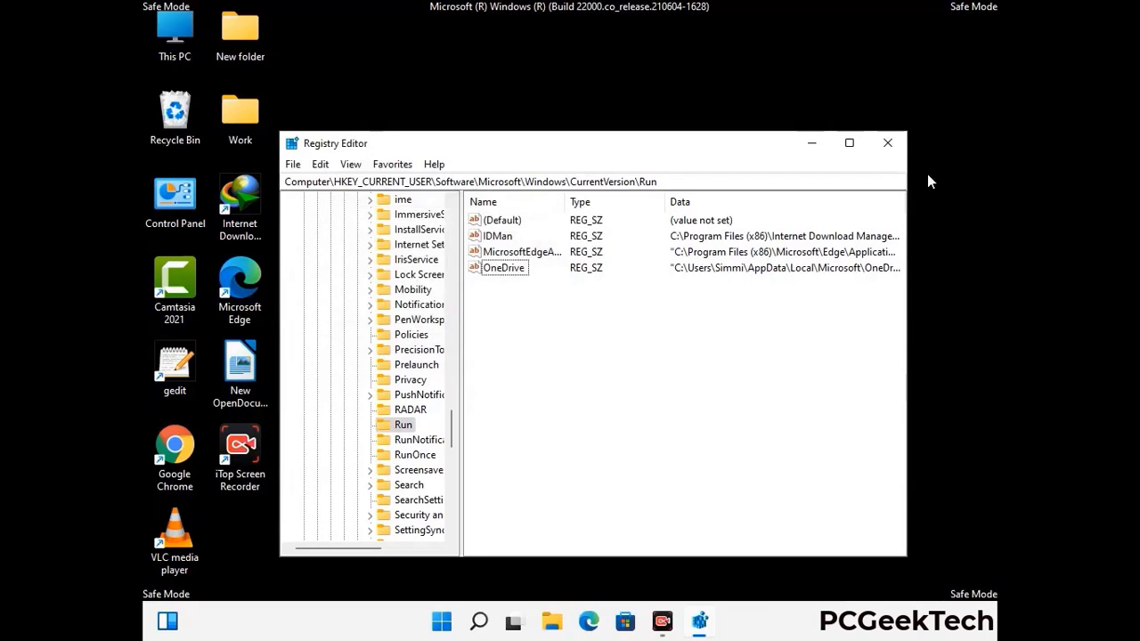
pyautogui.click(888, 144)
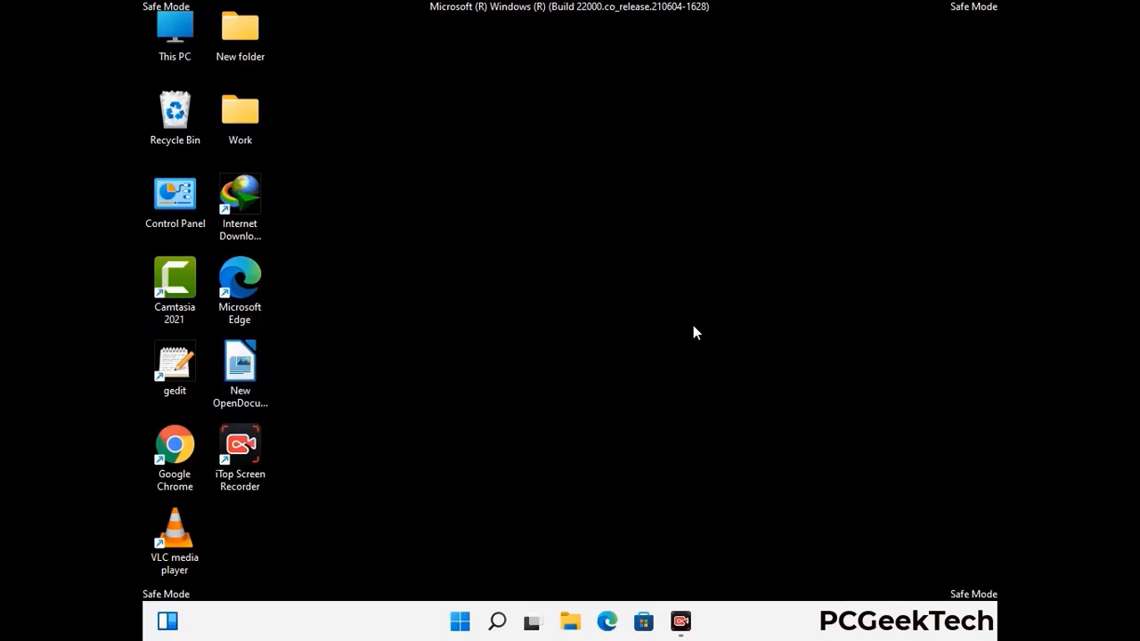
# Step: Run msconfig and clear the Safe boot checkbox on the Boot tab
pyautogui.press('super+r')
pyautogui.moveTo(330, 412); pyautogui.dragTo(584, 178)
pyautogui.write('ms')
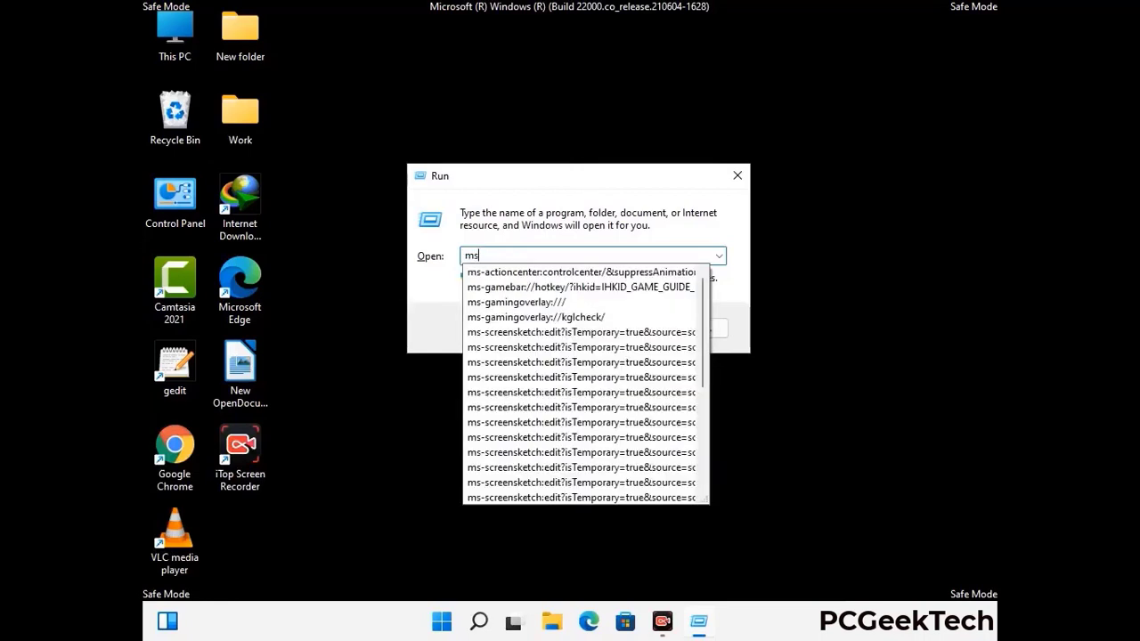
pyautogui.write('config')
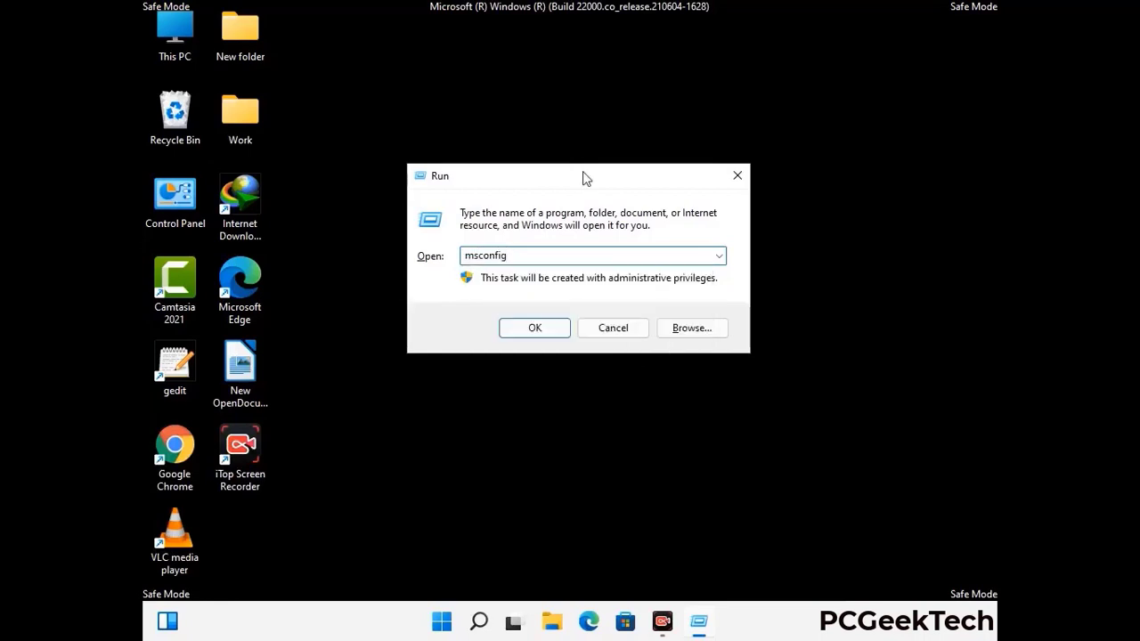
pyautogui.click(527, 328)
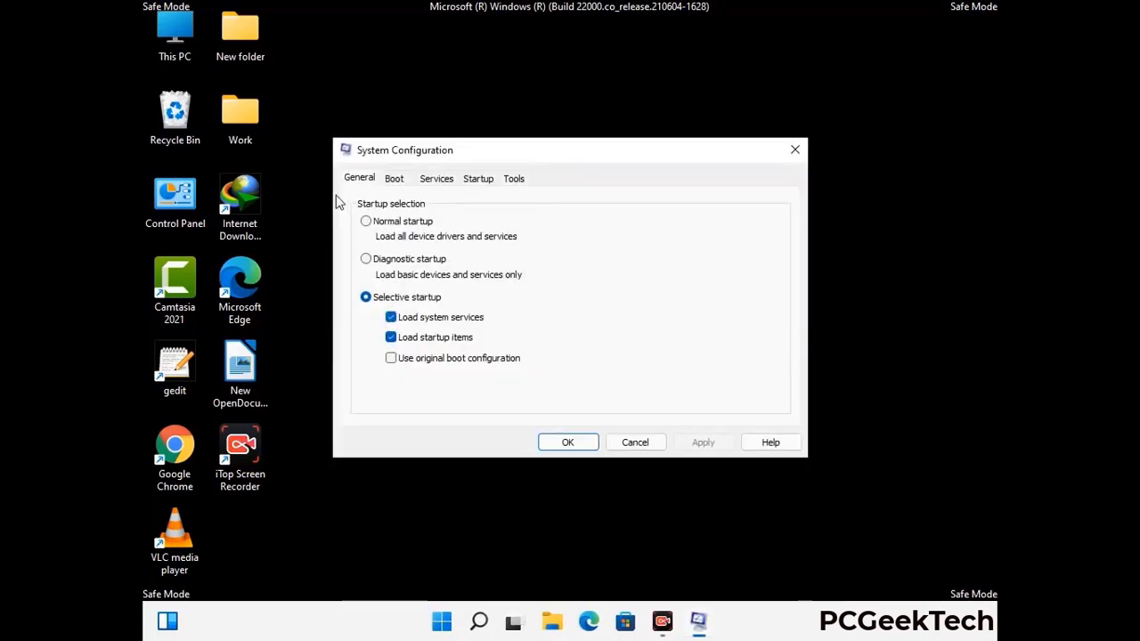
pyautogui.click(394, 178)
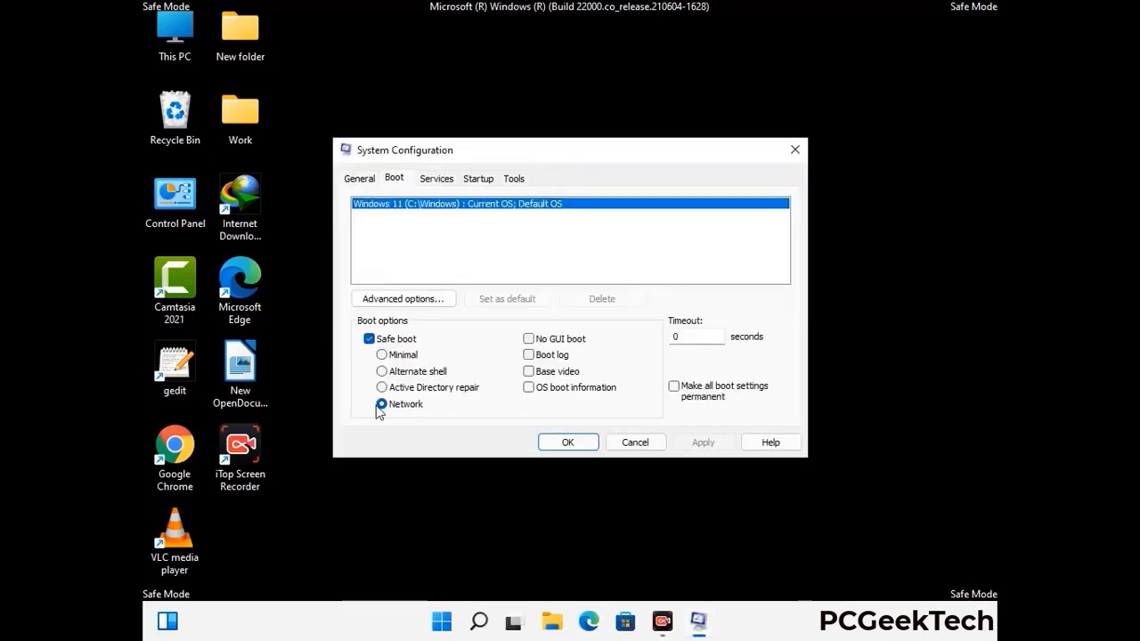
pyautogui.click(369, 340)
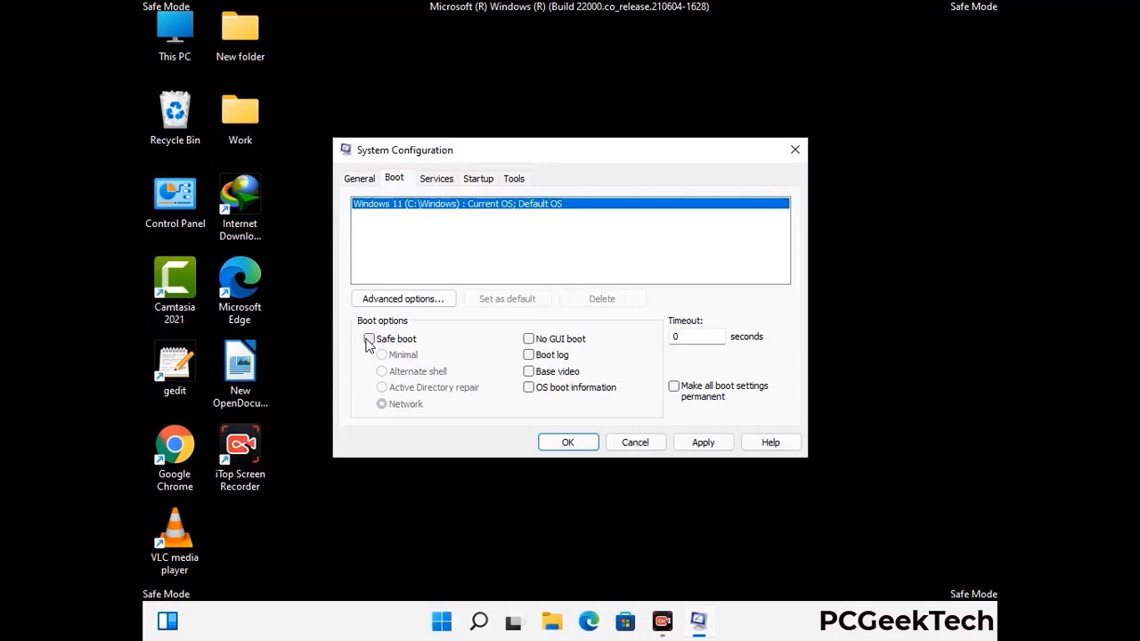